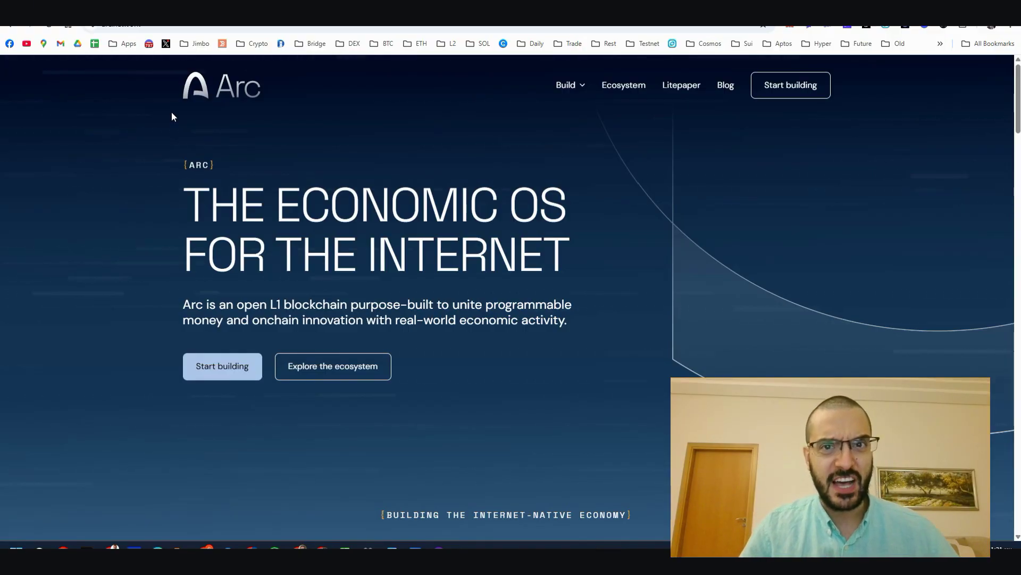
# Scroll the Arc homepage, highlighting the ECONOMIC OS heading, down to the 'Discover the vision' card.
pyautogui.scroll(-1, 389, 294)
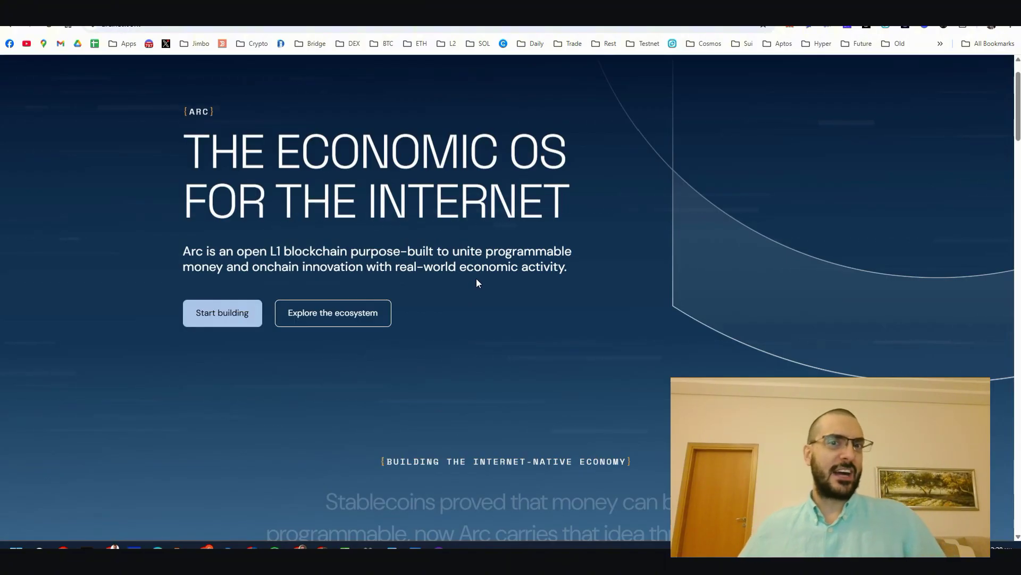
pyautogui.scroll(-3, 583, 251)
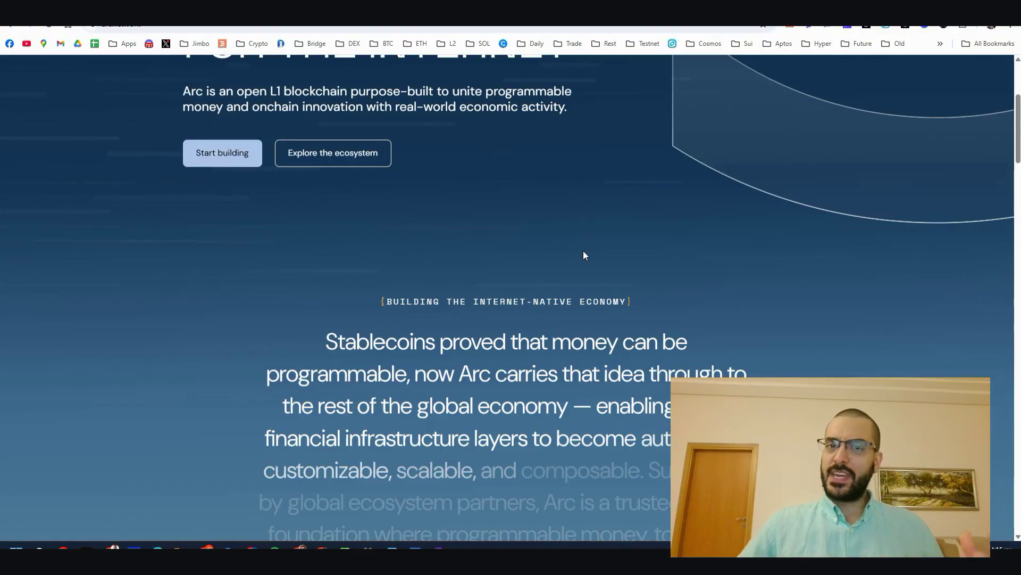
pyautogui.scroll(4, 583, 251)
pyautogui.moveTo(372, 249); pyautogui.dragTo(429, 246)
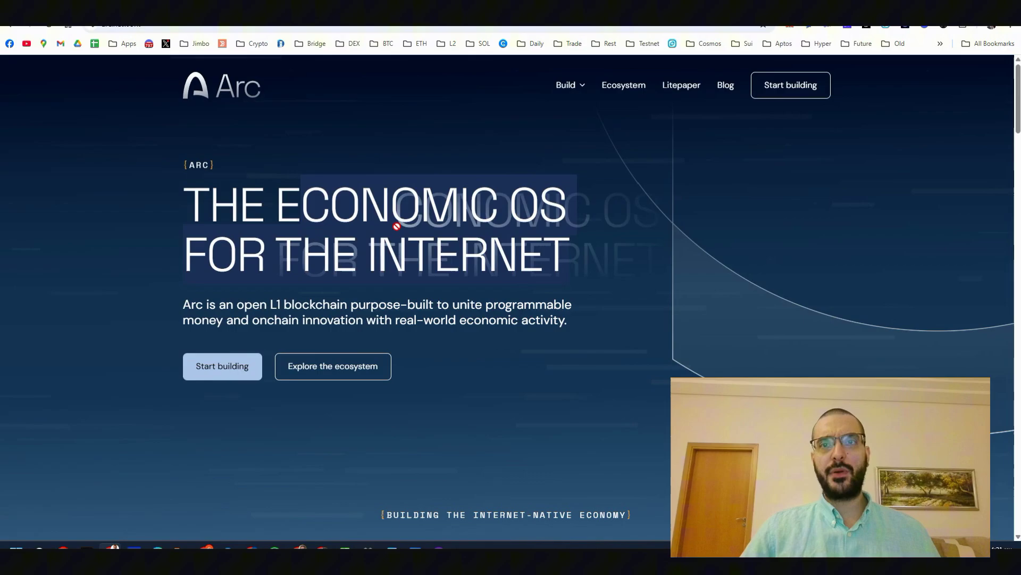
pyautogui.scroll(-1, 431, 246)
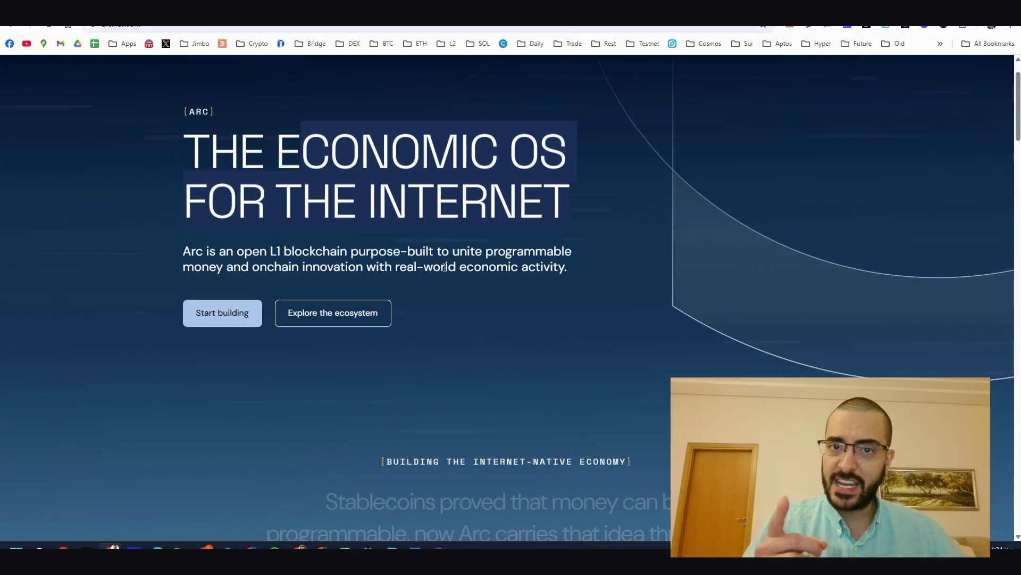
pyautogui.scroll(-10, 496, 227)
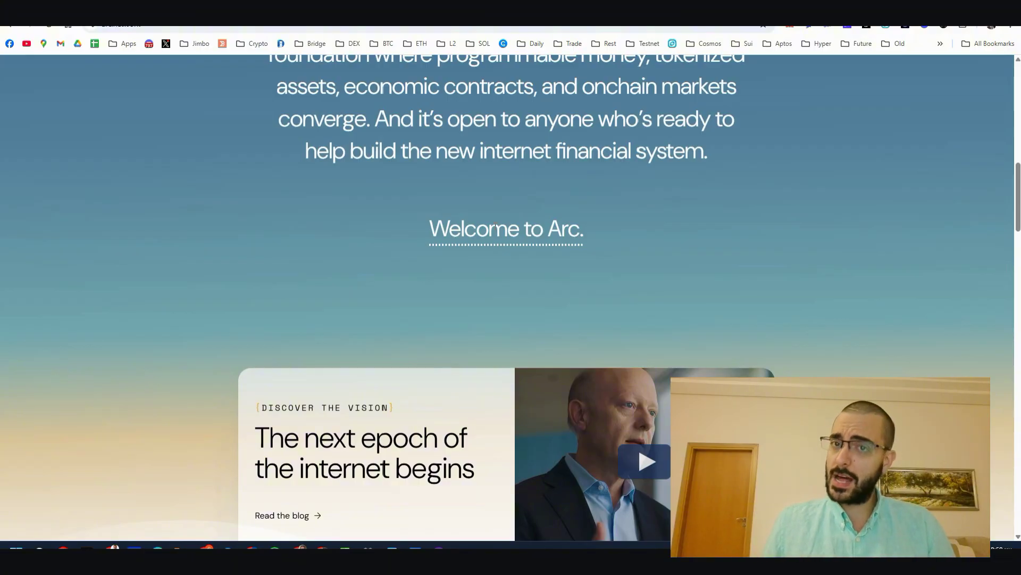
# Scroll to the feature cards: stablecoin gas, configurable privacy, sub-second finality and liquidity hub.
pyautogui.scroll(-4, 828, 157)
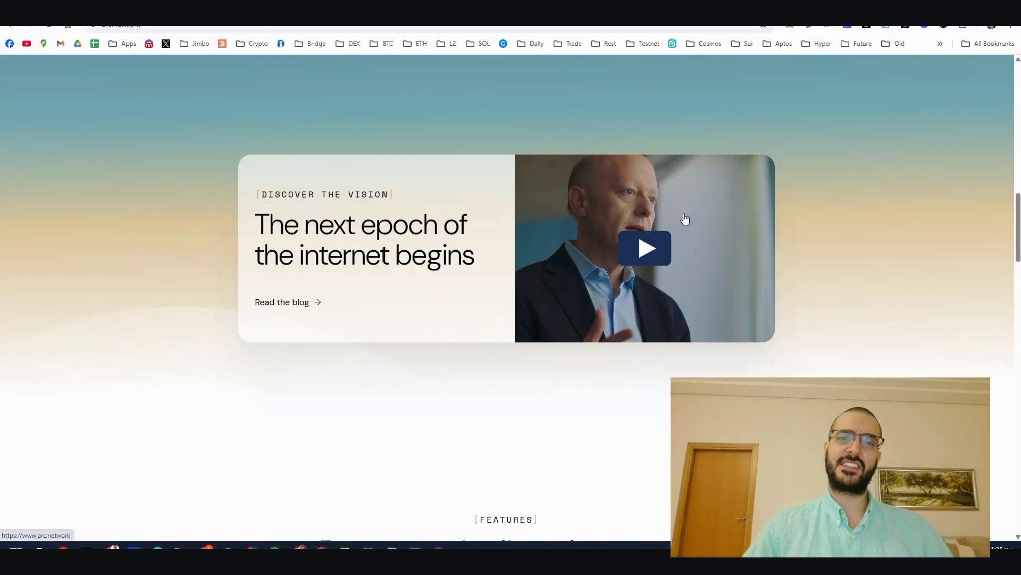
pyautogui.scroll(-10, 580, 158)
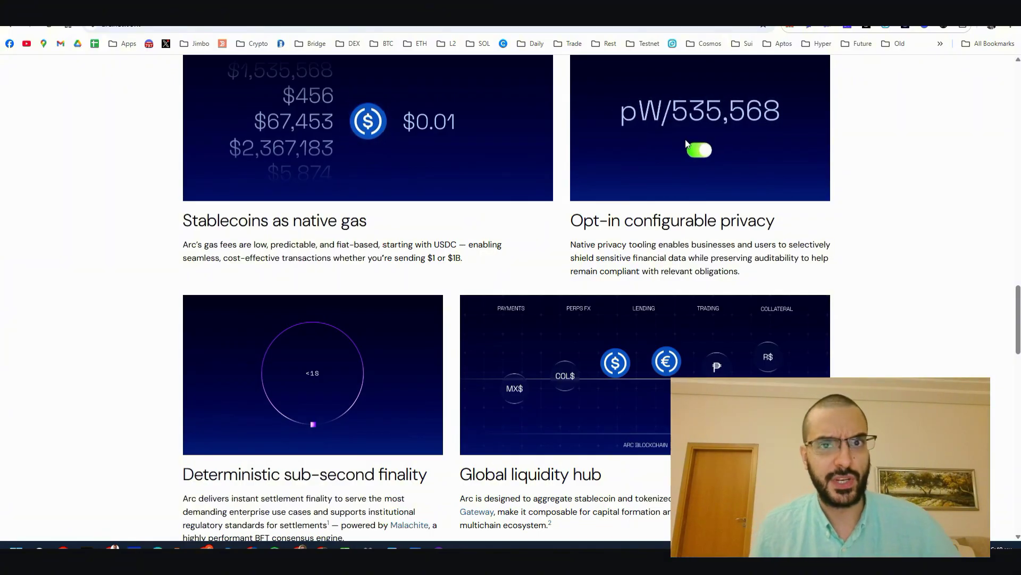
# Scroll through the public testnet announcement to its end, then switch to the Word checklist.
pyautogui.scroll(-1, 552, 337)
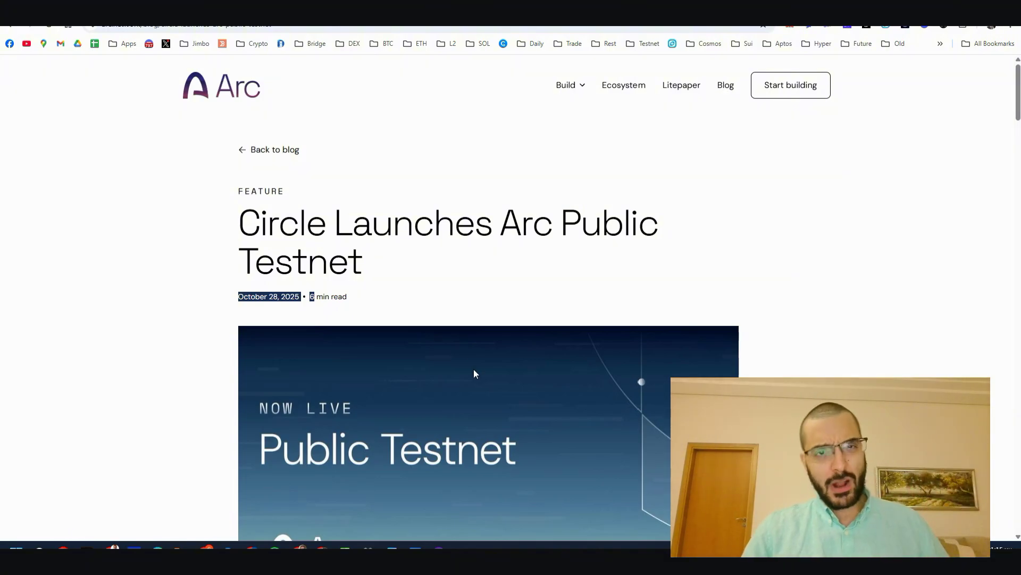
pyautogui.scroll(-5, 475, 372)
pyautogui.scroll(-4, 475, 373)
pyautogui.scroll(-4, 475, 372)
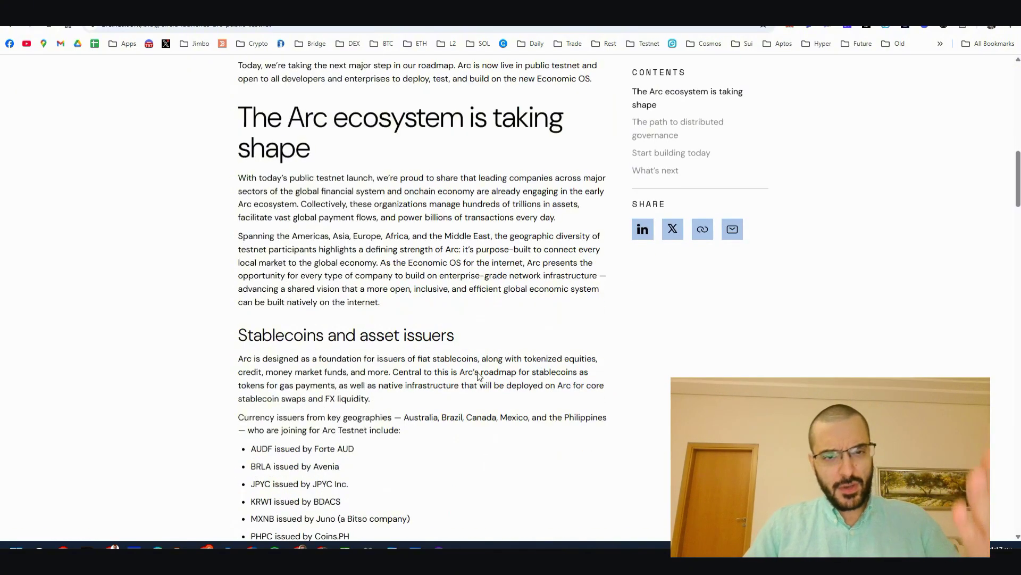
pyautogui.scroll(-9, 490, 375)
pyautogui.scroll(-8, 505, 380)
pyautogui.scroll(-10, 459, 292)
pyautogui.scroll(-10, 459, 292)
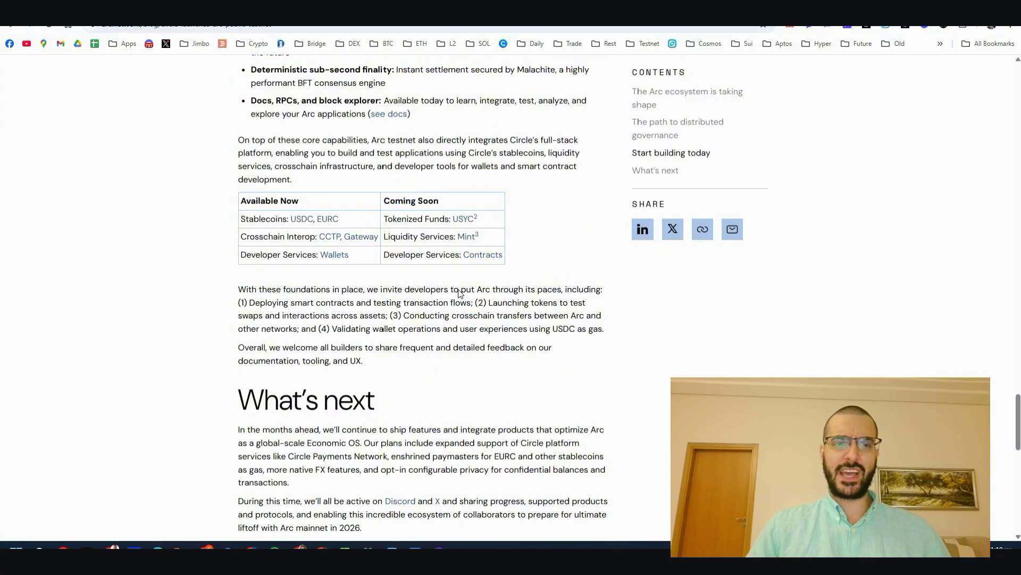
pyautogui.scroll(-10, 458, 292)
pyautogui.hotkey('alt', 'Tab')
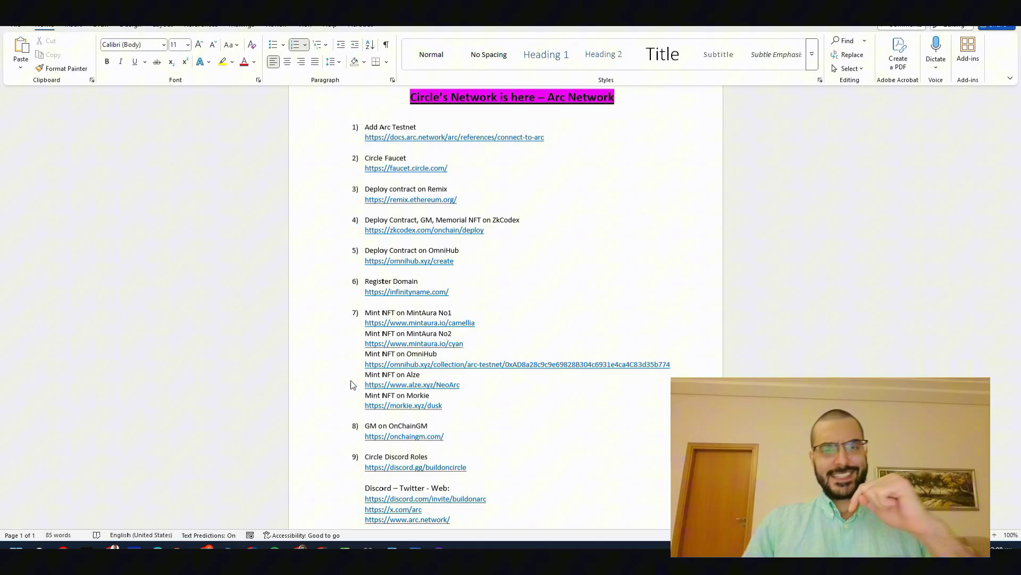
# Return to the Jimbo's Crypto Land Subscriptions page and scroll down through it.
pyautogui.hotkey('alt', 'Tab')
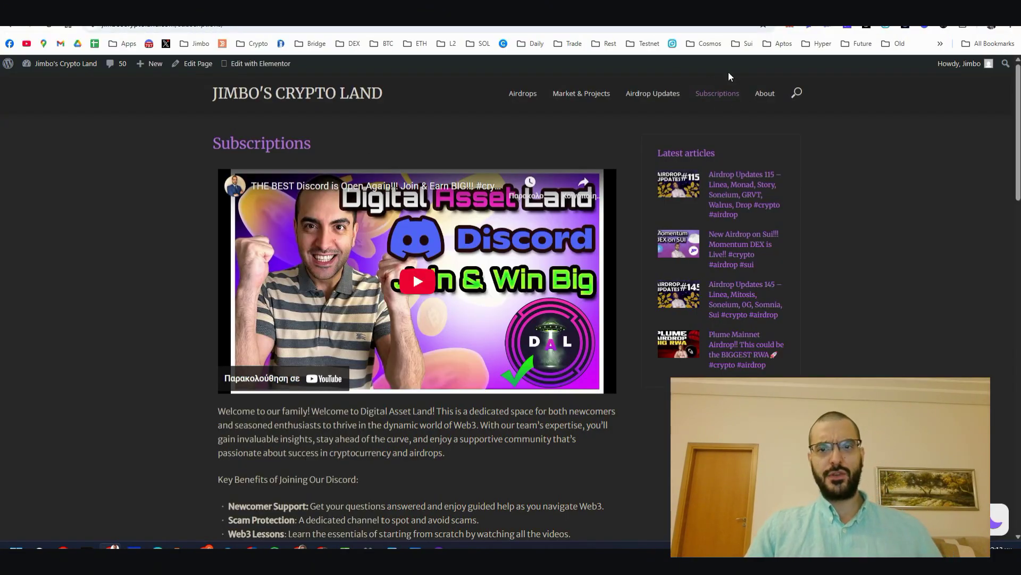
pyautogui.scroll(-4, 665, 133)
pyautogui.scroll(-6, 532, 223)
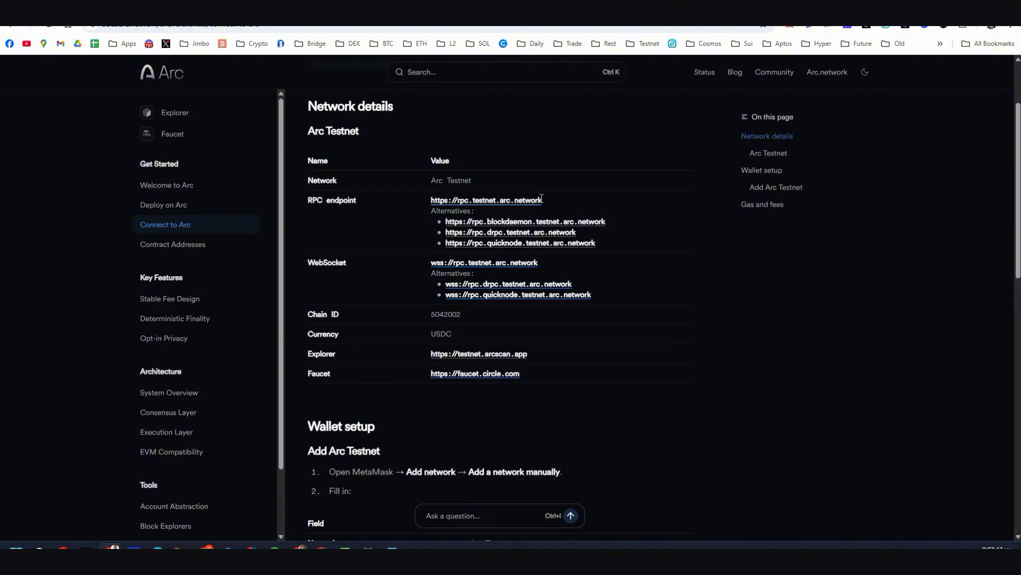
# Highlight the Arc Testnet RPC endpoint, the USDC currency and the explorer URL.
pyautogui.moveTo(543, 200); pyautogui.dragTo(418, 202)
pyautogui.click(471, 314)
pyautogui.moveTo(469, 336); pyautogui.dragTo(405, 338)
pyautogui.moveTo(529, 353); pyautogui.dragTo(389, 353)
# Glance at the Word checklist, then bring up the Circle Testnet Faucet.
pyautogui.hotkey('alt', 'Tab')
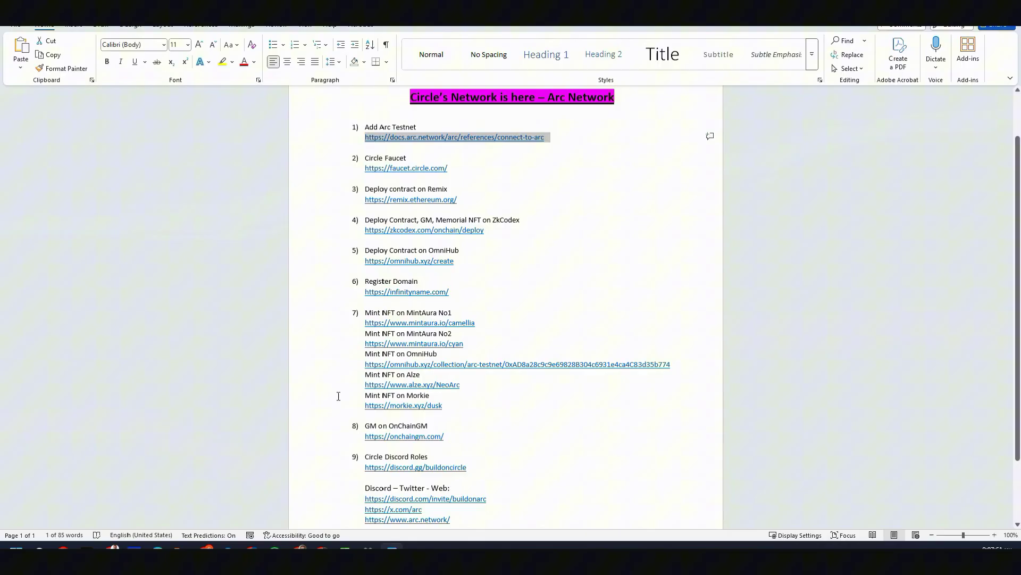
pyautogui.hotkey('alt', 'Tab')
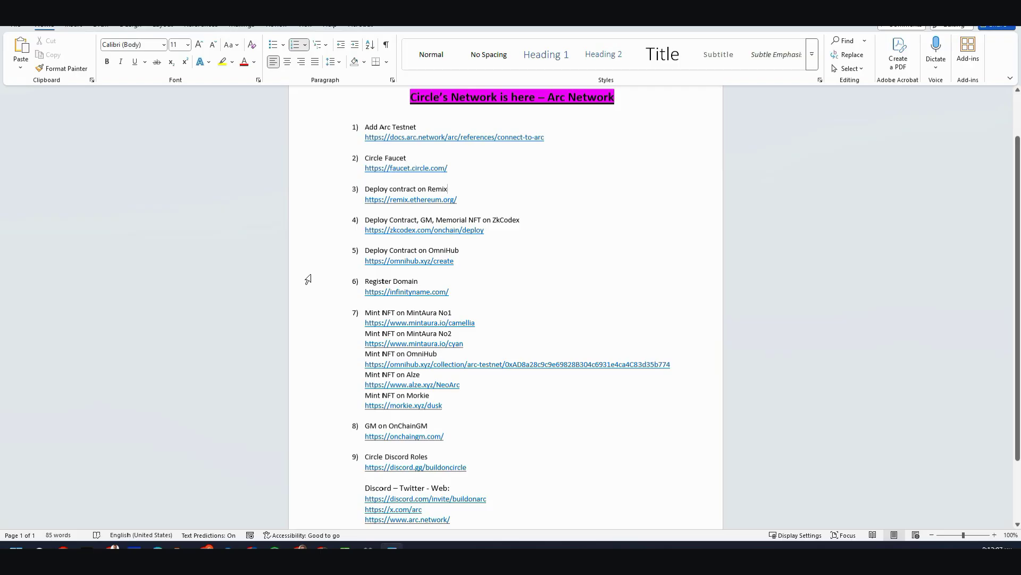
pyautogui.hotkey('alt', 'Tab')
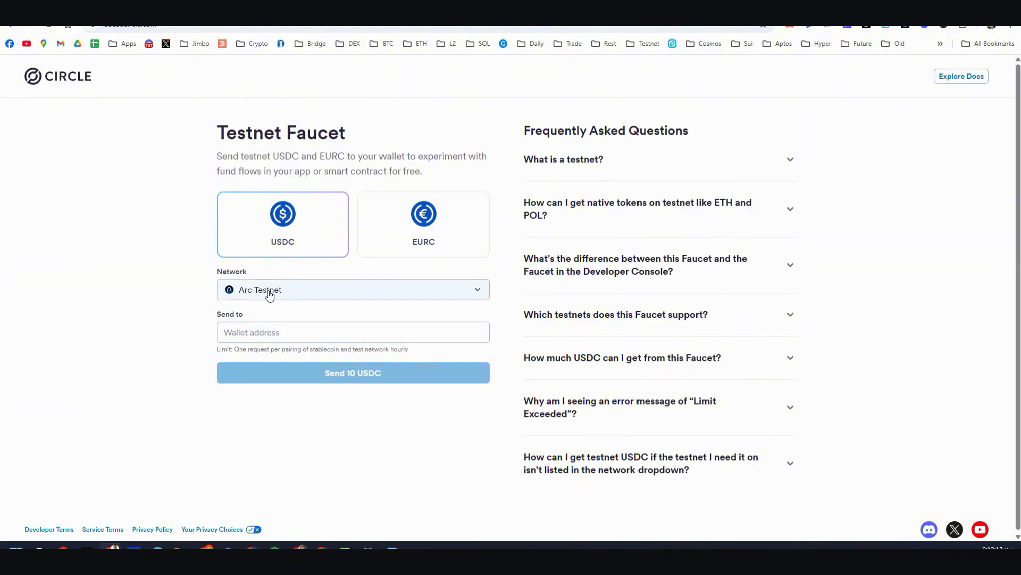
# Pick EURC on the faucet, then switch the requested token back to USDC.
pyautogui.click(431, 248)
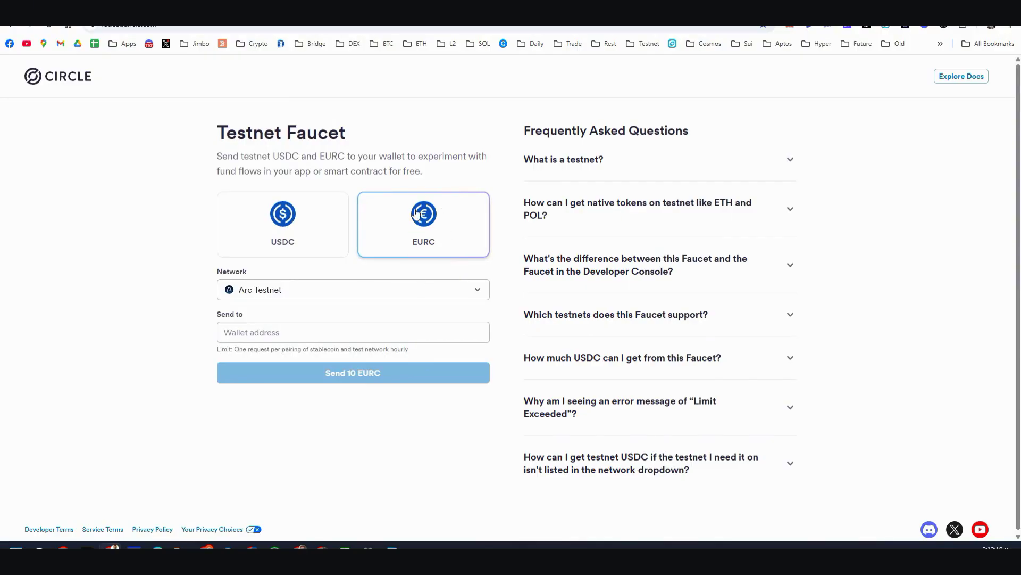
pyautogui.click(325, 229)
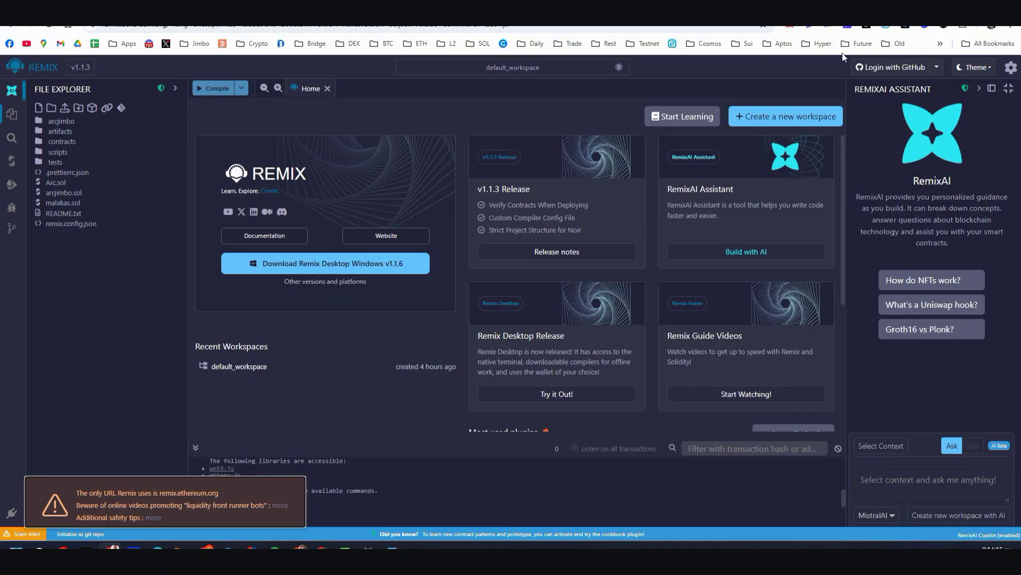
# Check the MetaMask wallet's activity and connected network in Remix.
pyautogui.click(790, 25)
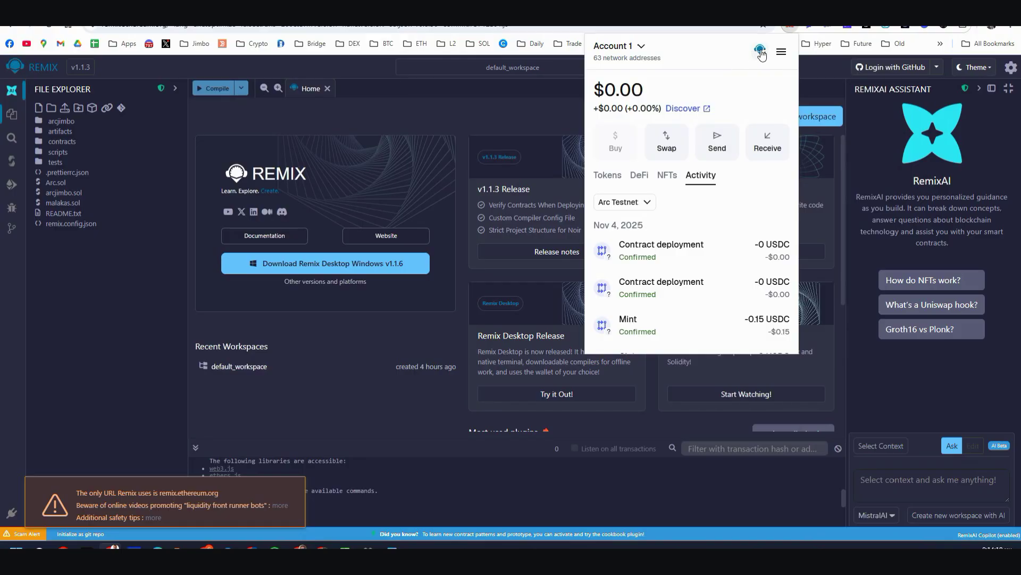
pyautogui.click(761, 51)
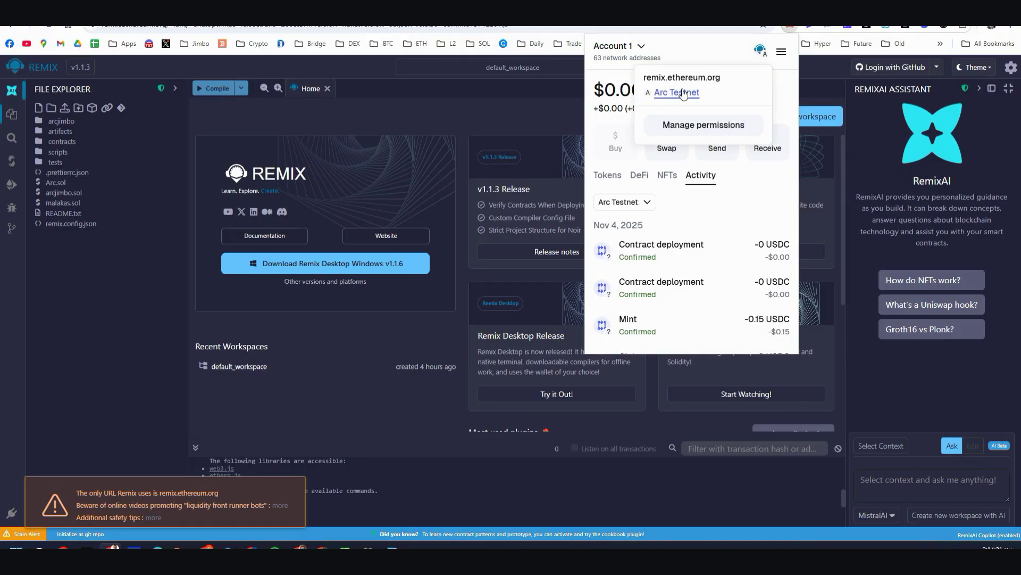
pyautogui.click(684, 94)
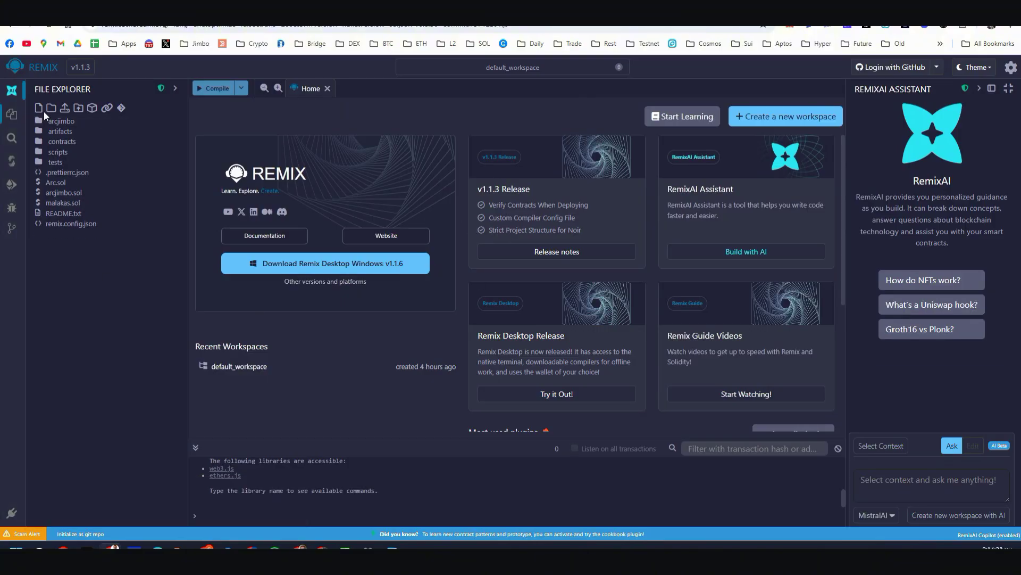
# Create arcjimbo2.sol and paste the Hello contract code into it.
pyautogui.click(39, 109)
pyautogui.write('a')
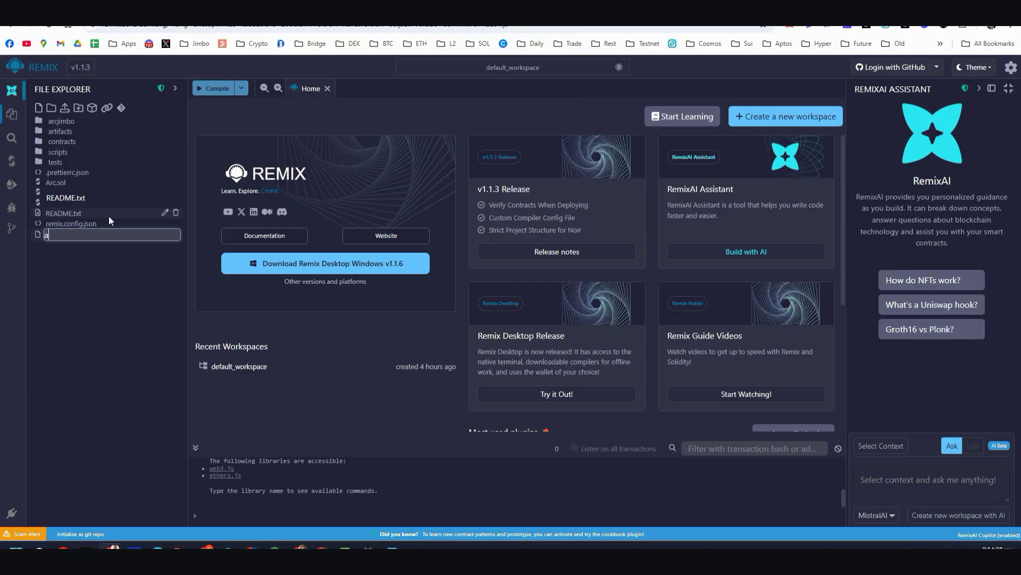
pyautogui.write('rcjimbo2')
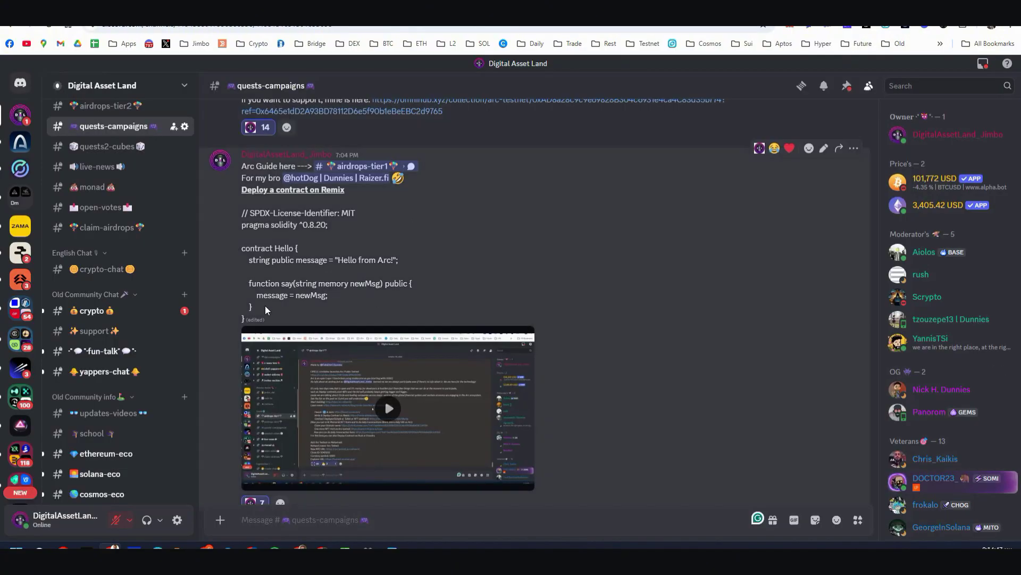
pyautogui.moveTo(241, 213); pyautogui.dragTo(271, 314)
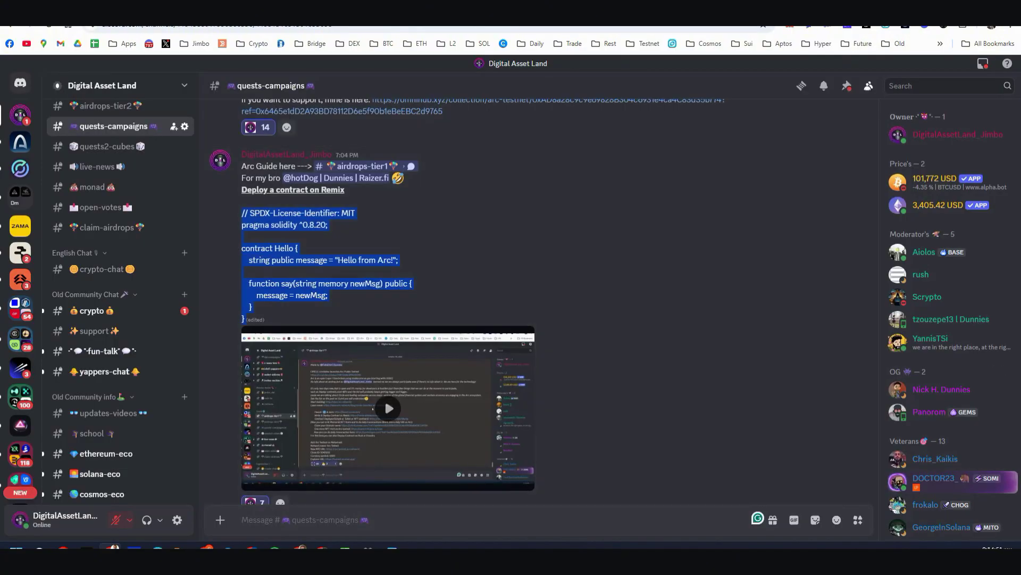
pyautogui.hotkey('ctrl', 'Tab')
pyautogui.write('// SPDX-License-Identifier: MIT pragma solidity ^0.8.20;  contract Hello {     string public message = "Hello from Arc!";      function say(string memory newMsg) public {         message = newMsg;     } }')
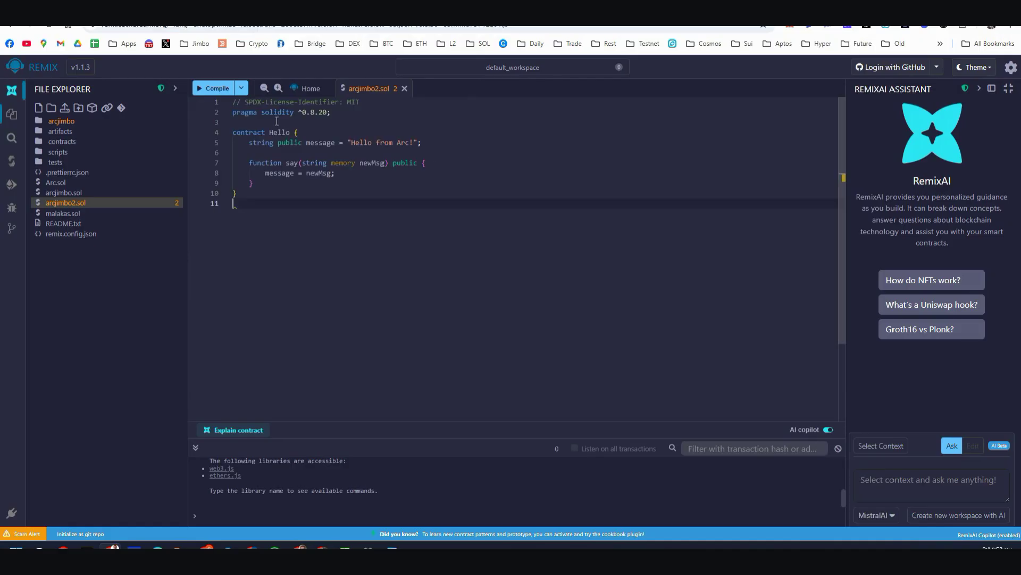
# Compile Hello and deploy it via Injected Provider - MetaMask, confirming in the wallet.
pyautogui.click(207, 92)
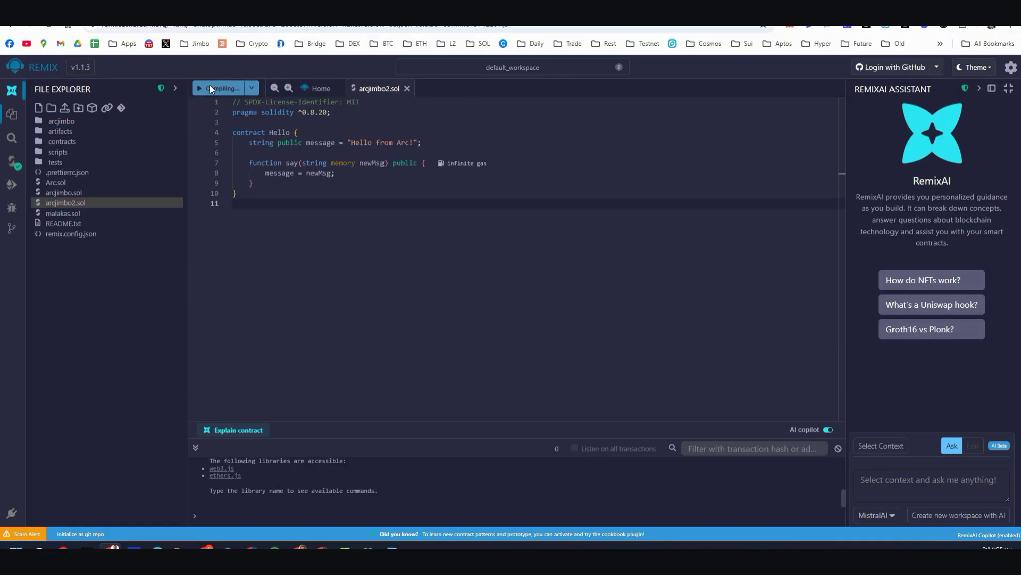
pyautogui.click(12, 184)
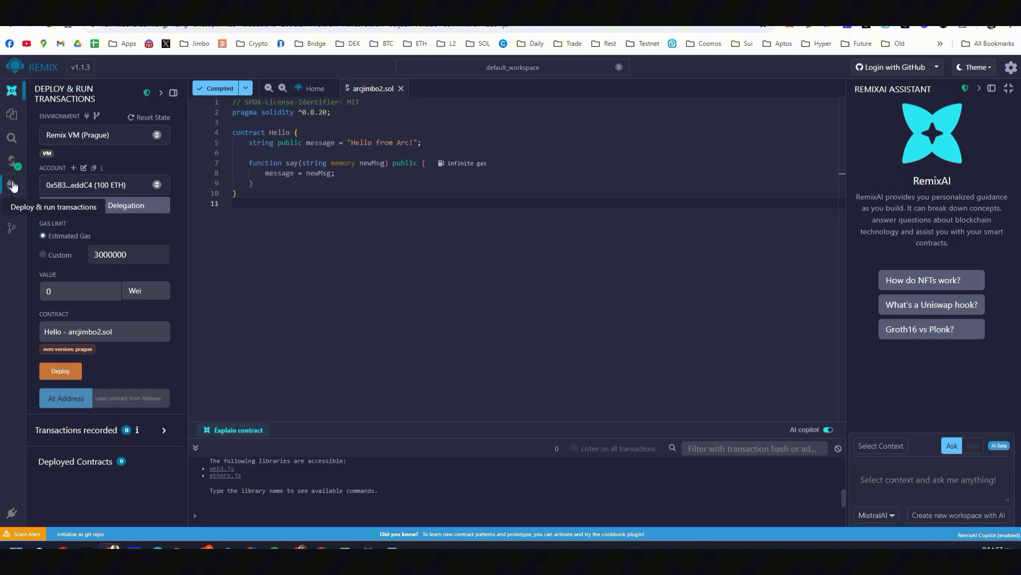
pyautogui.click(108, 139)
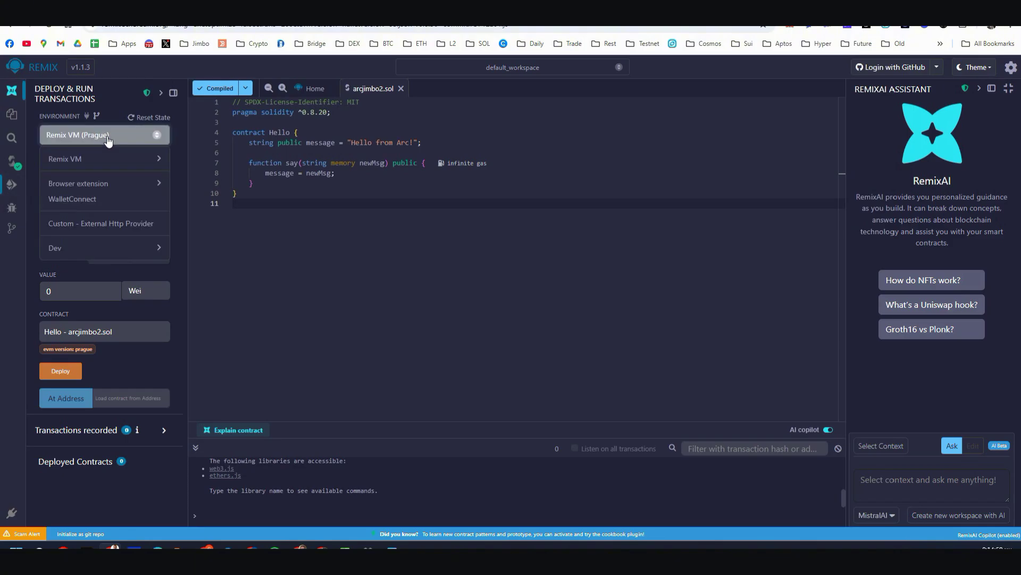
pyautogui.moveTo(78, 183)
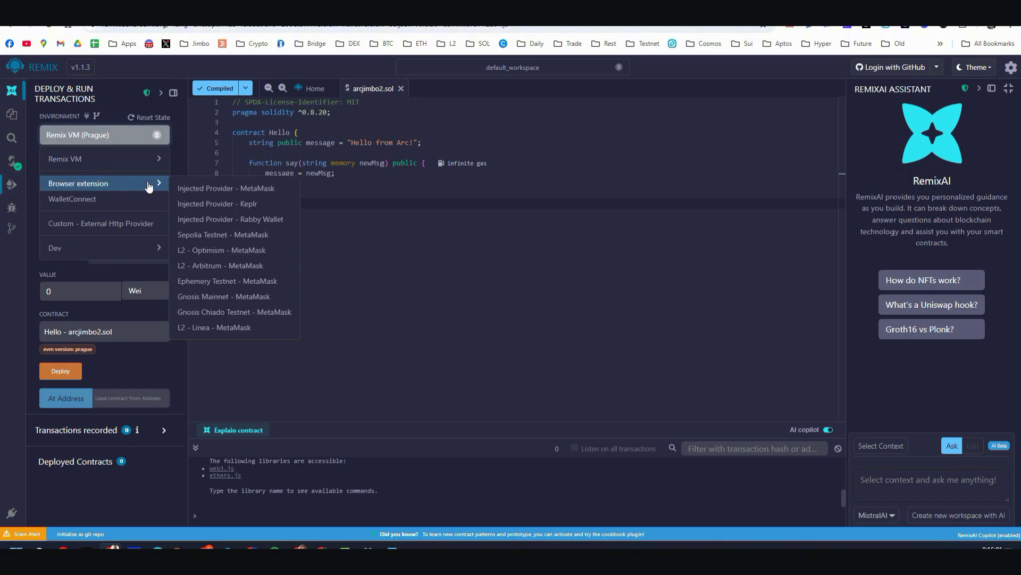
pyautogui.click(211, 188)
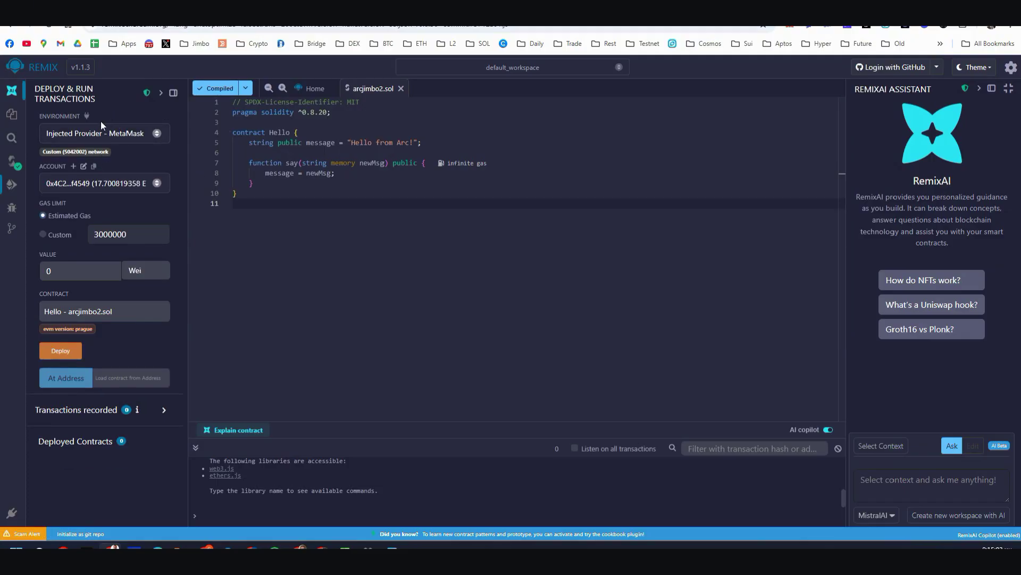
pyautogui.click(60, 351)
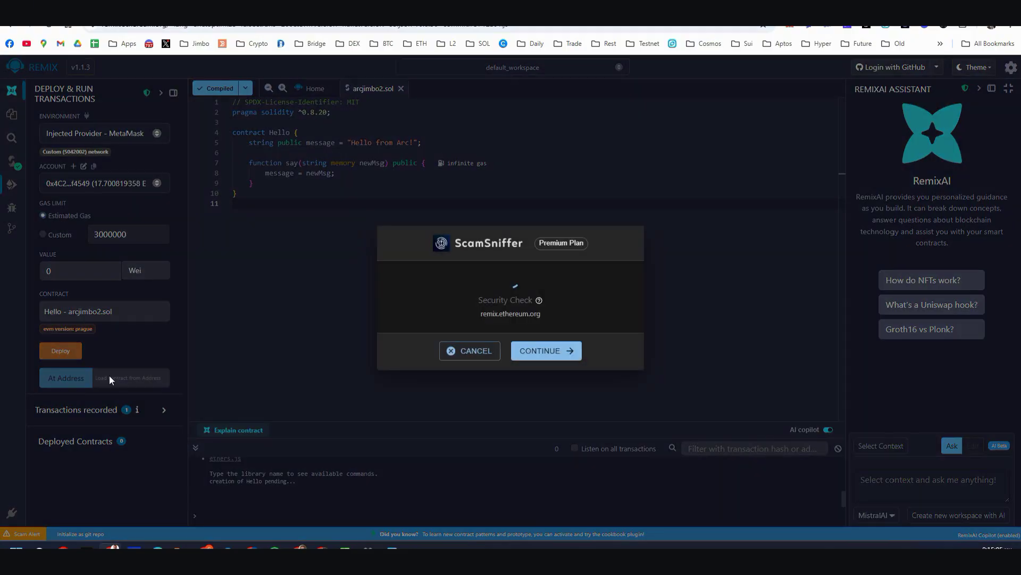
pyautogui.click(567, 352)
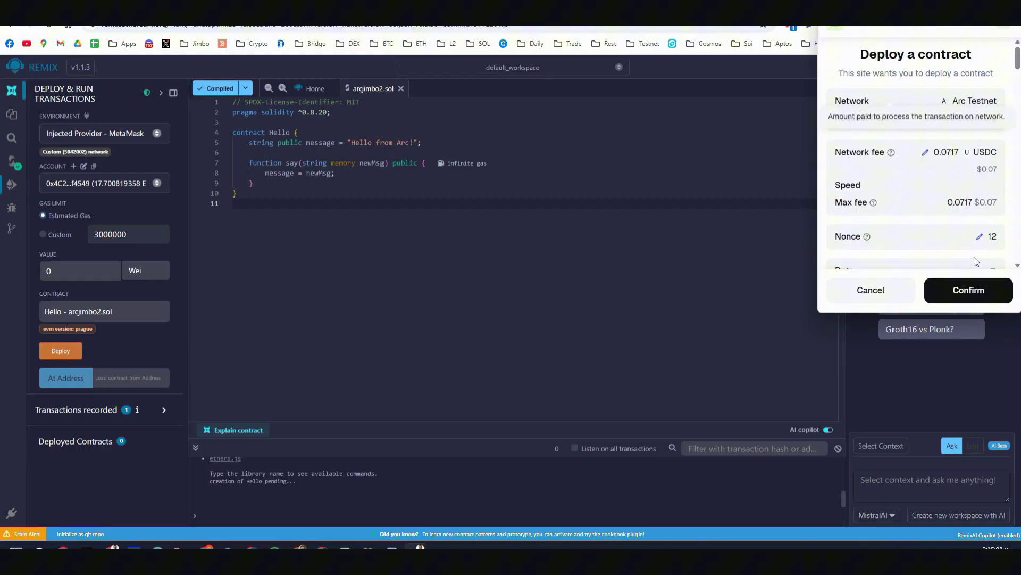
pyautogui.click(971, 291)
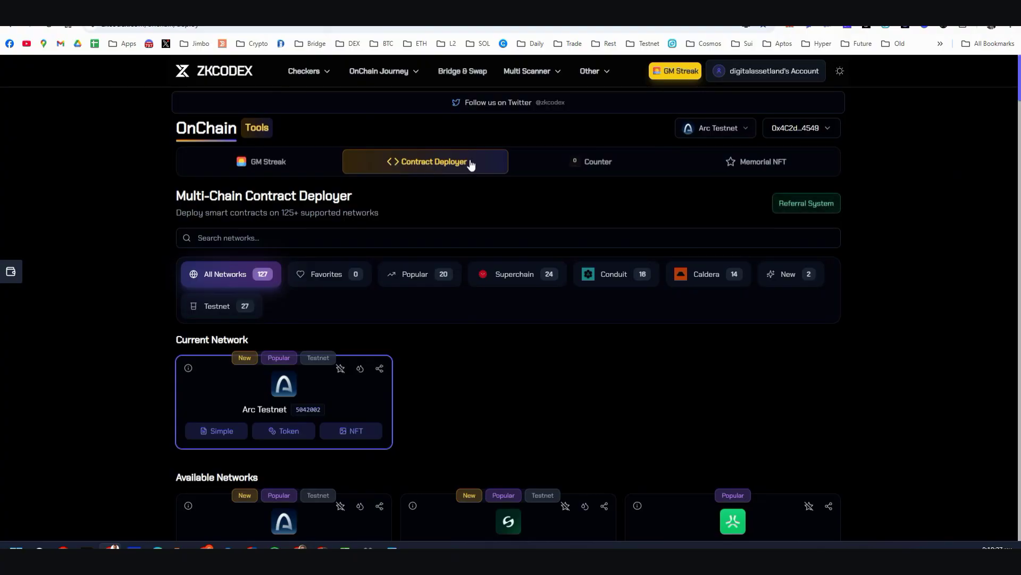
# Open the Arc Testnet Simple contract deployment, then close it without deploying.
pyautogui.scroll(-2, 380, 233)
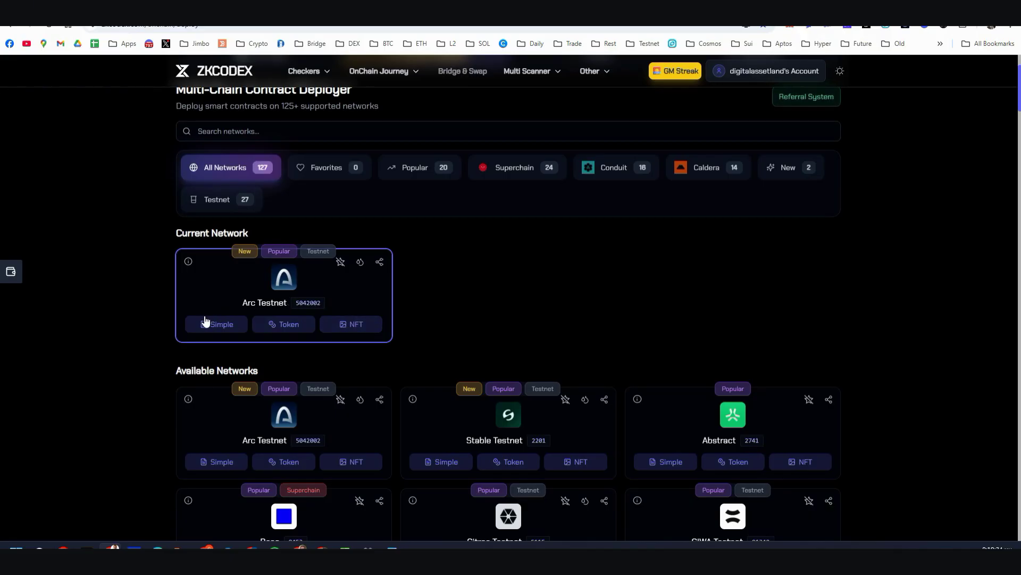
pyautogui.click(227, 326)
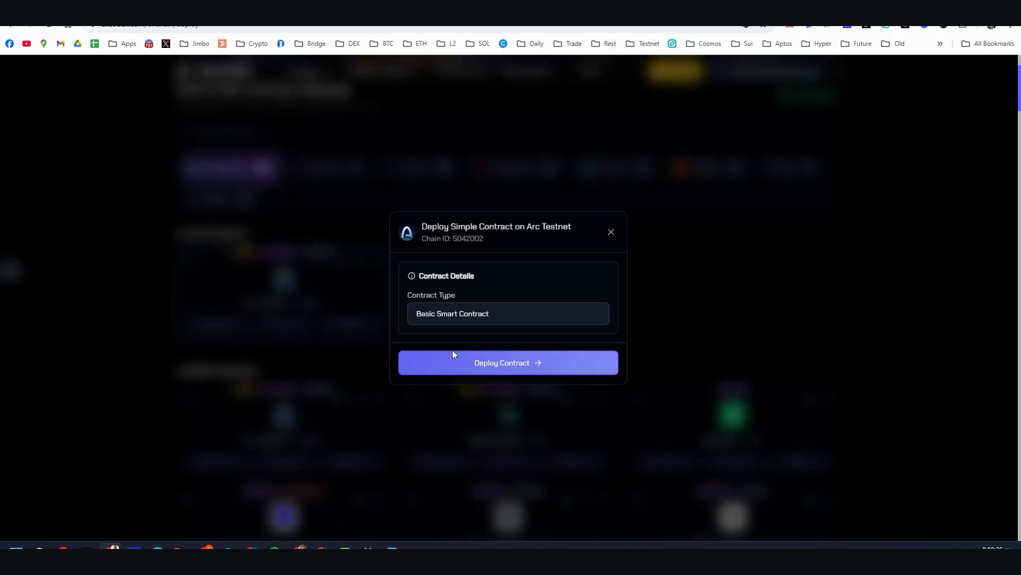
pyautogui.click(611, 232)
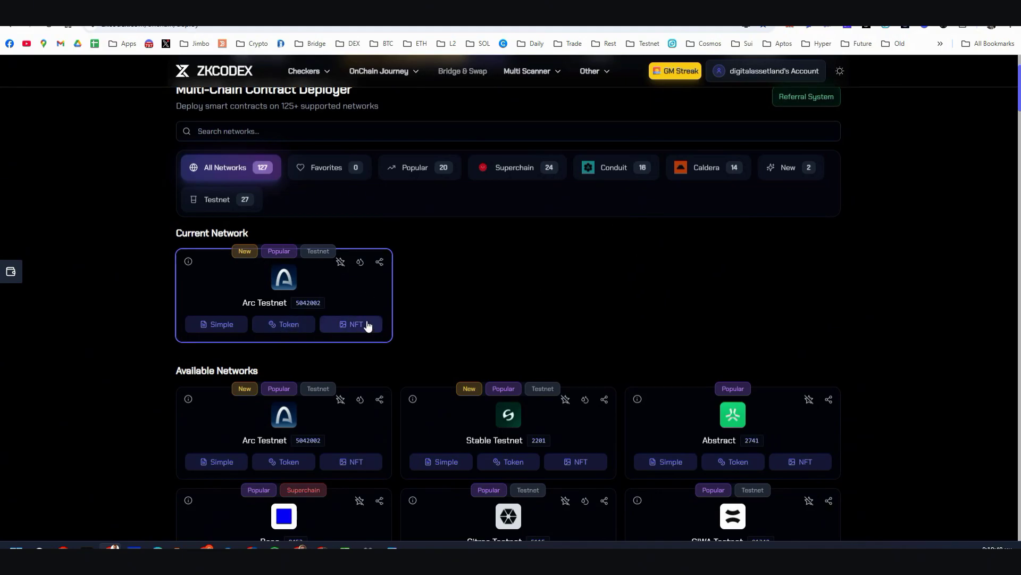
pyautogui.scroll(2, 488, 308)
# Switch to the GM Streak page showing the Arc Testnet streak card.
pyautogui.click(267, 162)
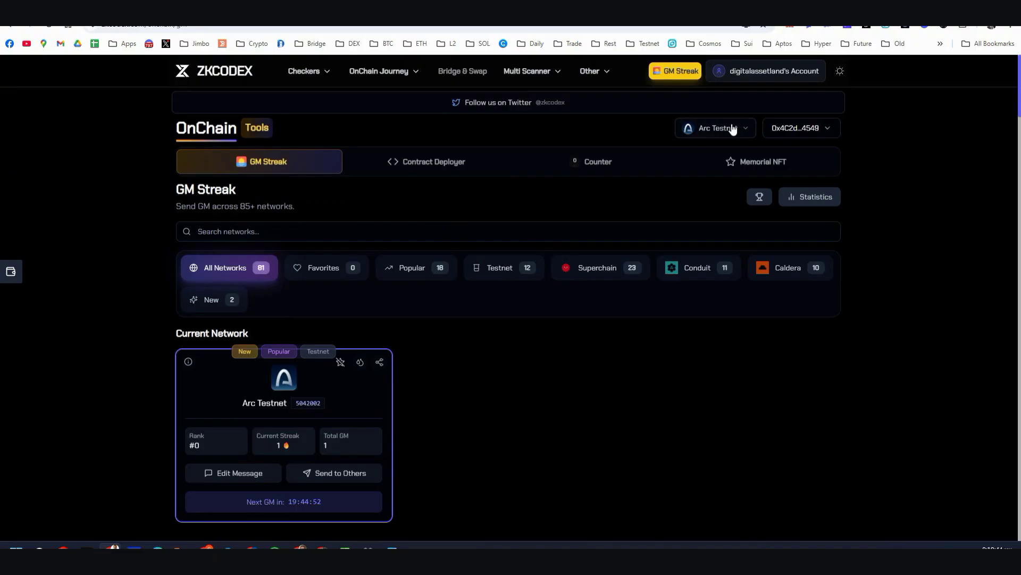
pyautogui.scroll(-2, 561, 254)
pyautogui.scroll(1, 282, 394)
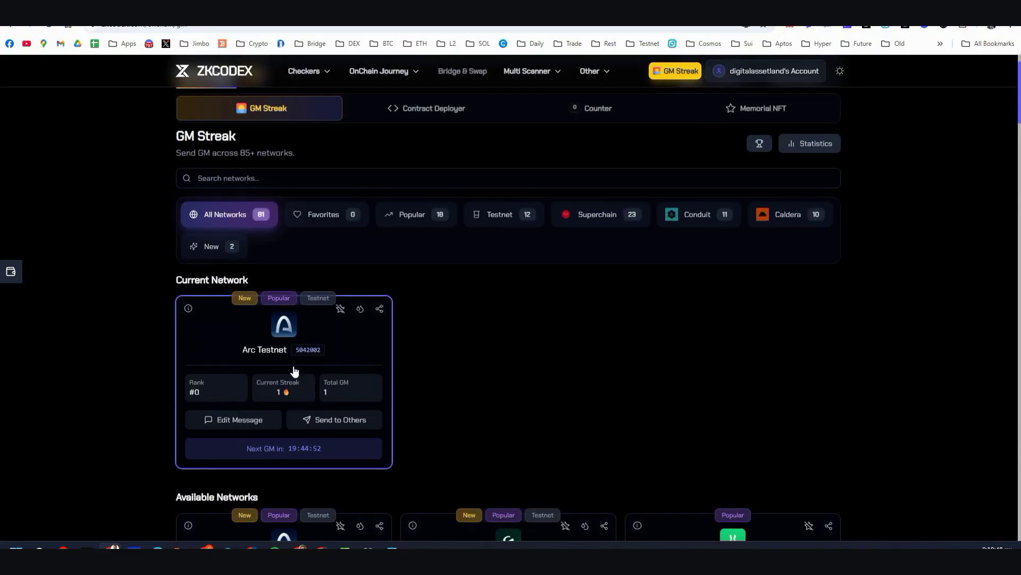
# Open the Memorial NFT tab and mint one NFT for 0.5 USDC.
pyautogui.scroll(1, 532, 240)
pyautogui.click(763, 162)
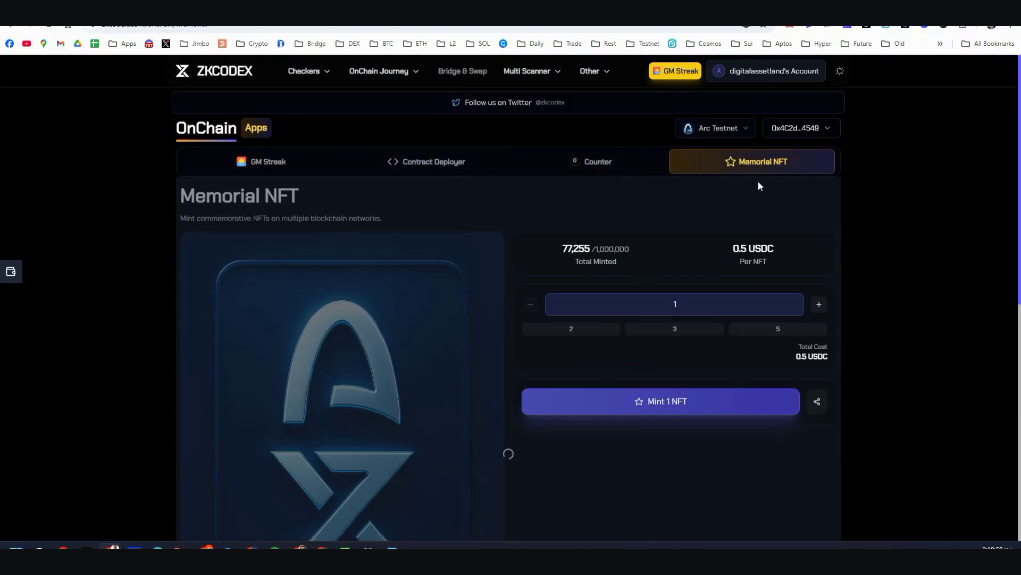
pyautogui.scroll(-2, 738, 215)
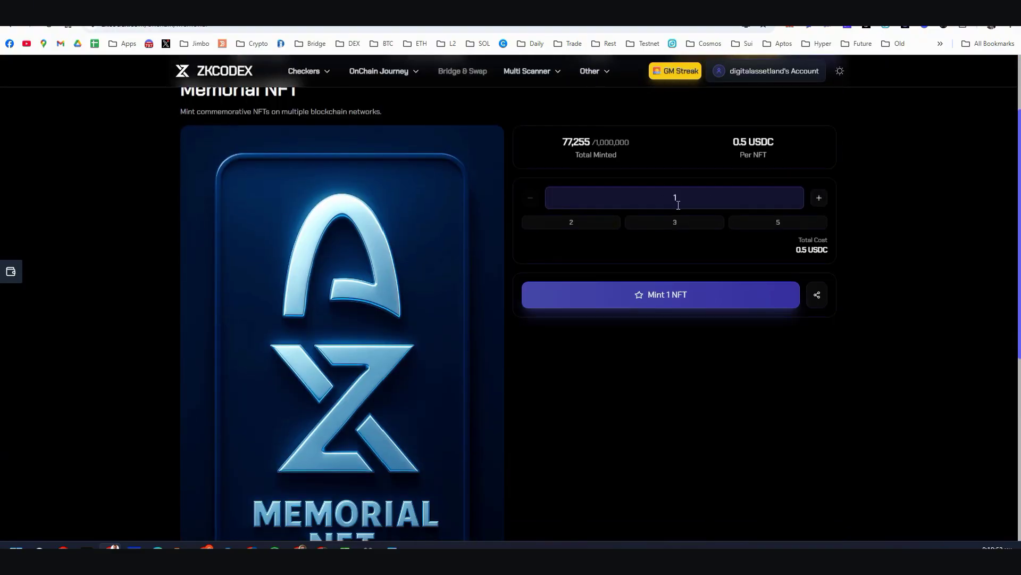
pyautogui.click(672, 298)
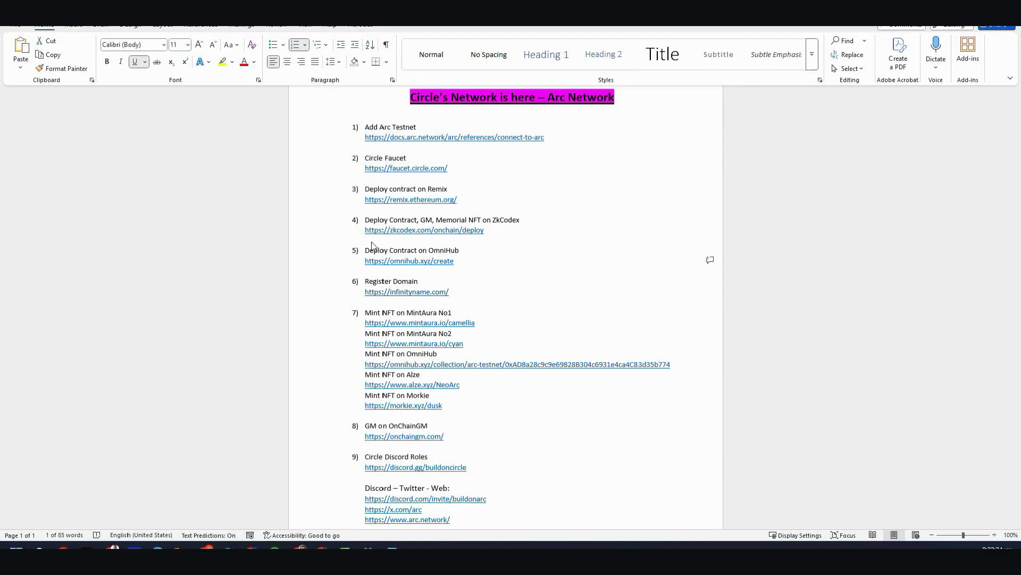
# On OmniHub's Create page, switch Mainnet to Testnet and choose Arc Testnet as the chain.
pyautogui.click(112, 547)
pyautogui.scroll(-3, 506, 246)
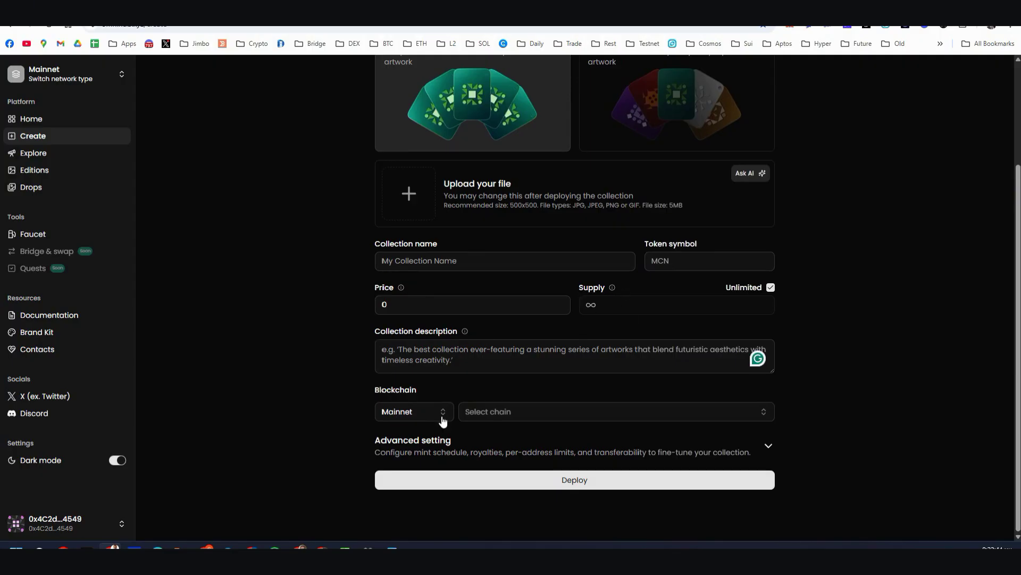
pyautogui.click(443, 413)
pyautogui.click(407, 464)
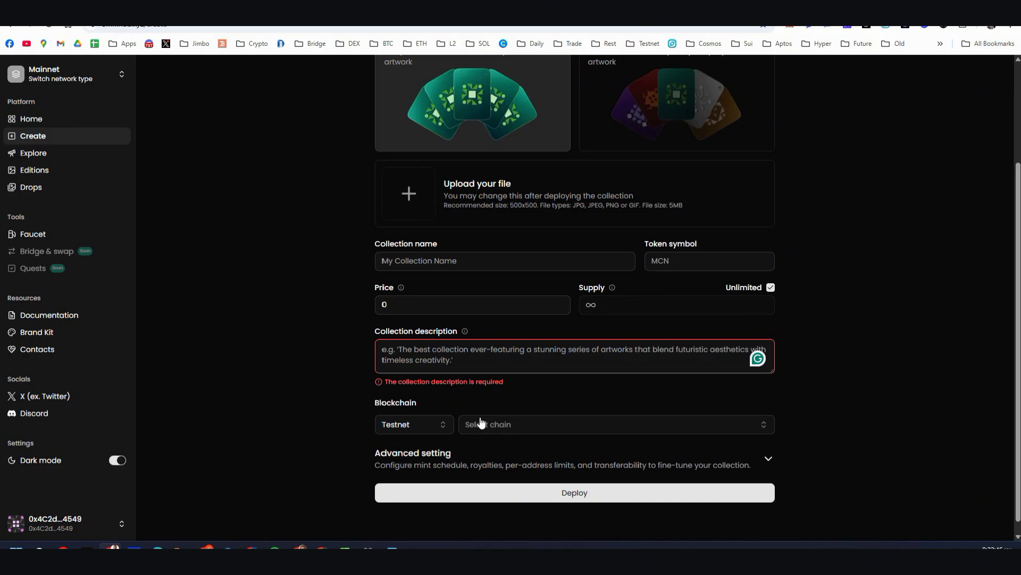
pyautogui.click(505, 424)
pyautogui.click(508, 268)
pyautogui.scroll(3, 404, 274)
pyautogui.scroll(-3, 468, 159)
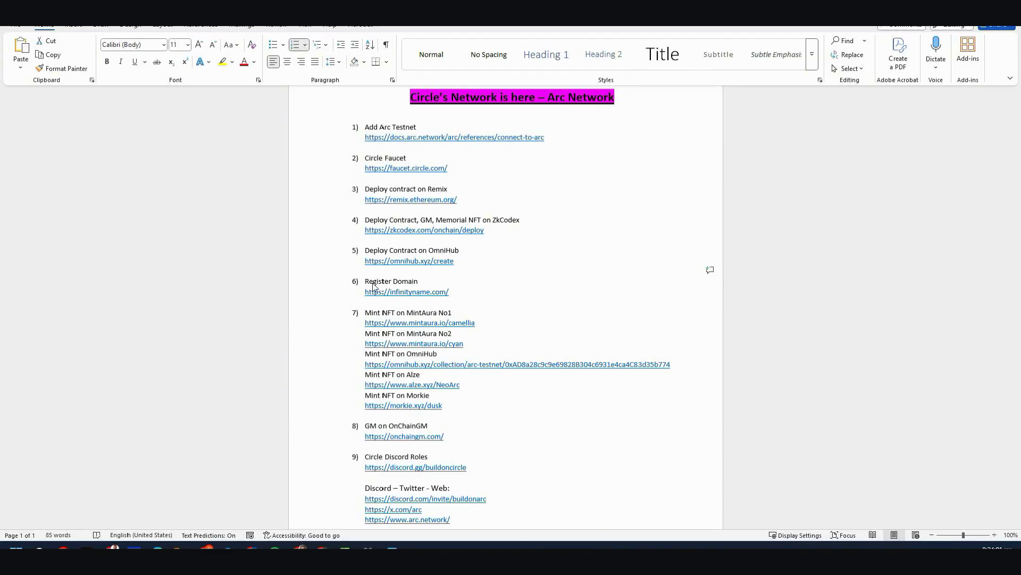
# Search InfinityName for the domain name jimbo55 across networks.
pyautogui.click(112, 548)
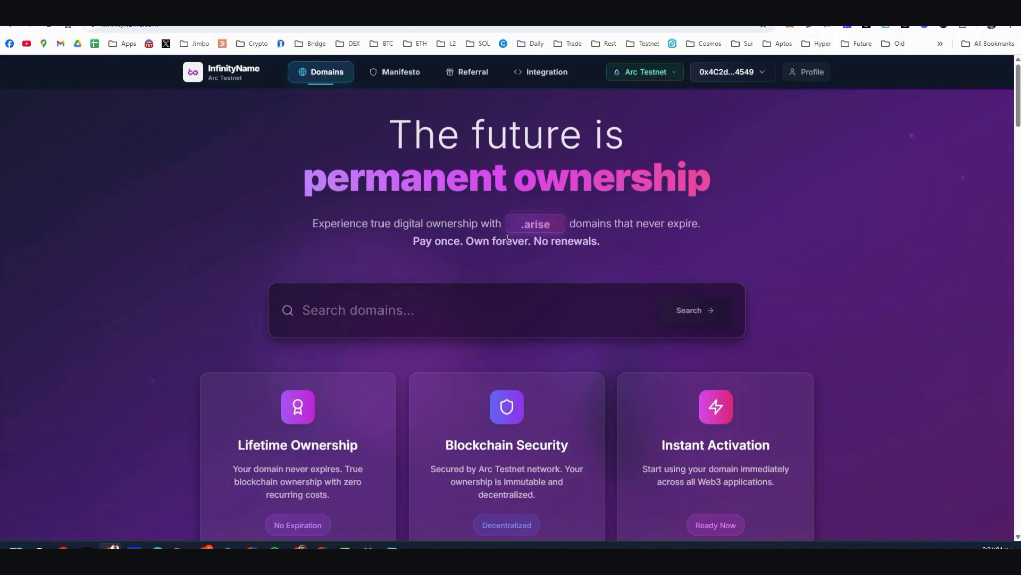
pyautogui.click(427, 310)
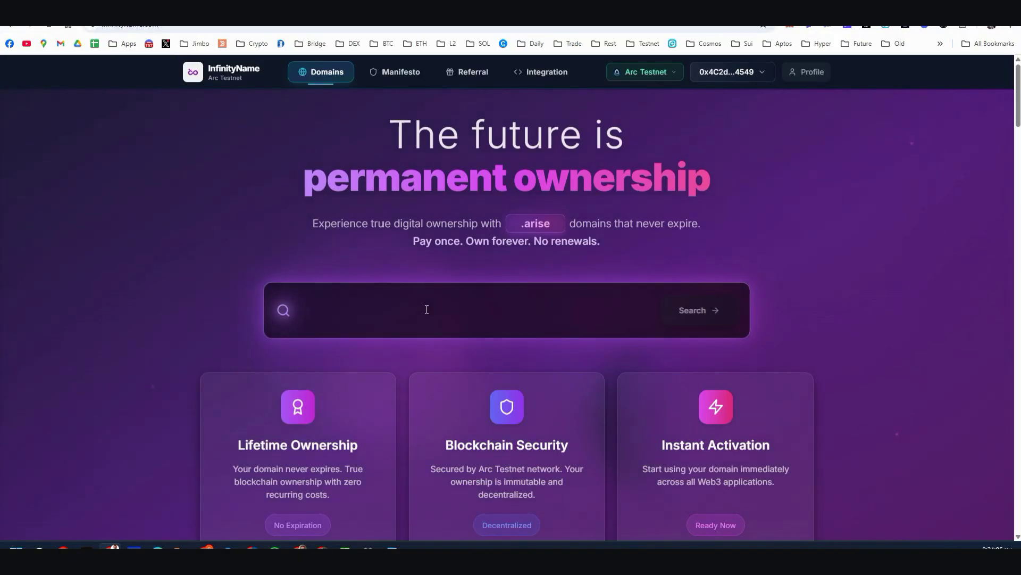
pyautogui.write('jimbo55')
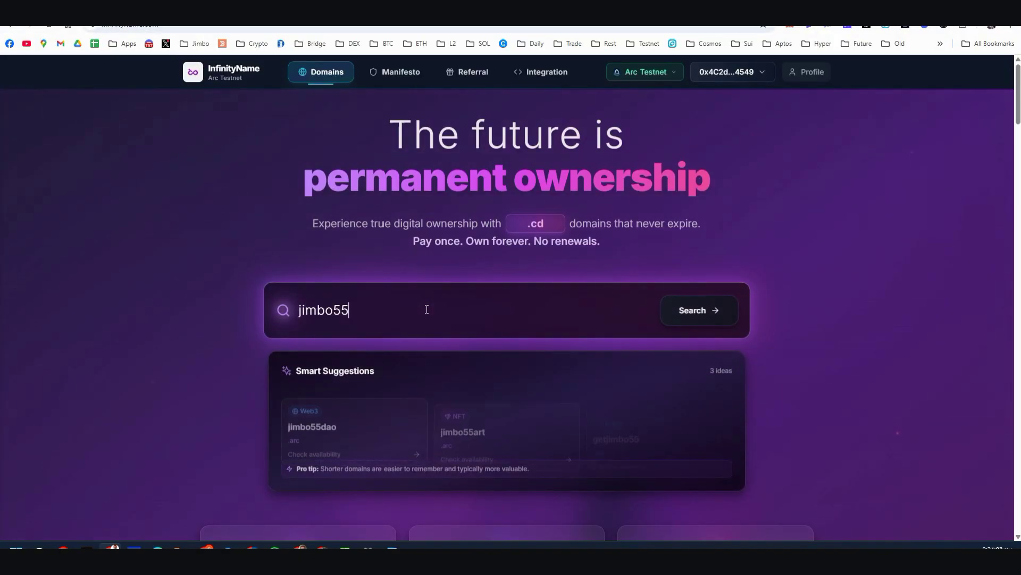
pyautogui.scroll(-2, 430, 341)
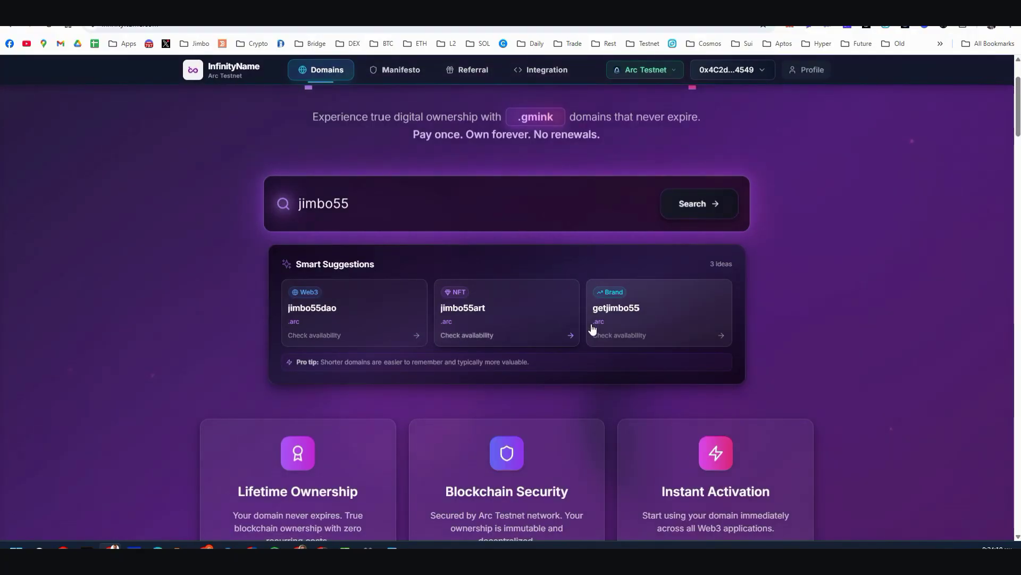
pyautogui.click(708, 203)
# Register jimbo55.arc on Arc Testnet for 1 USDC and sign the transaction.
pyautogui.scroll(-5, 579, 240)
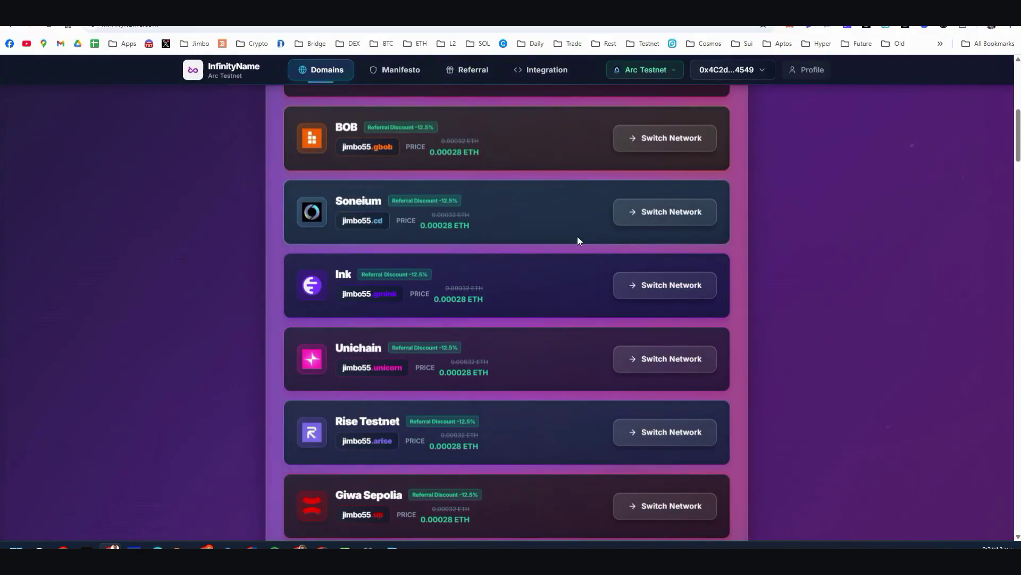
pyautogui.scroll(-6, 579, 240)
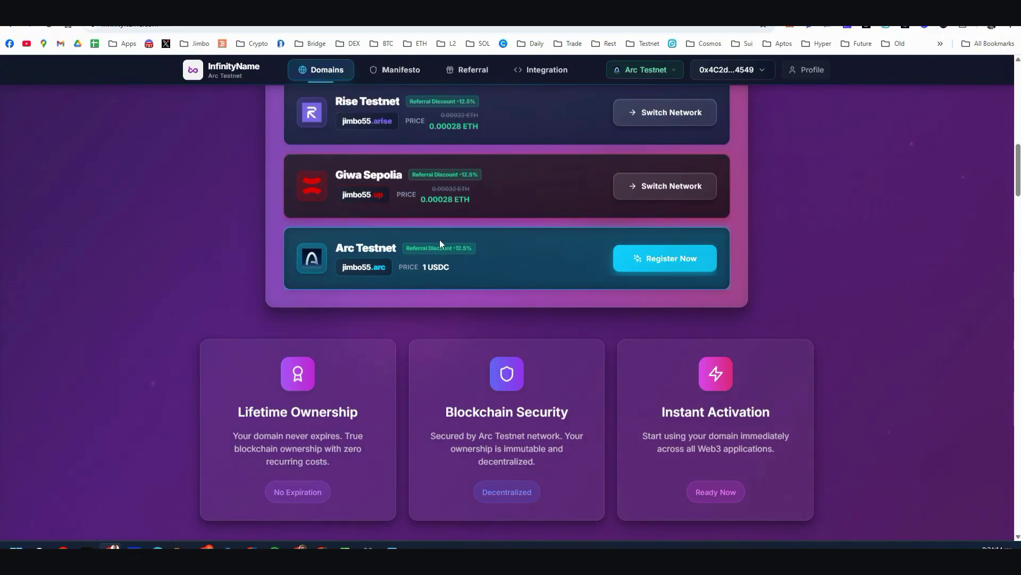
pyautogui.click(660, 260)
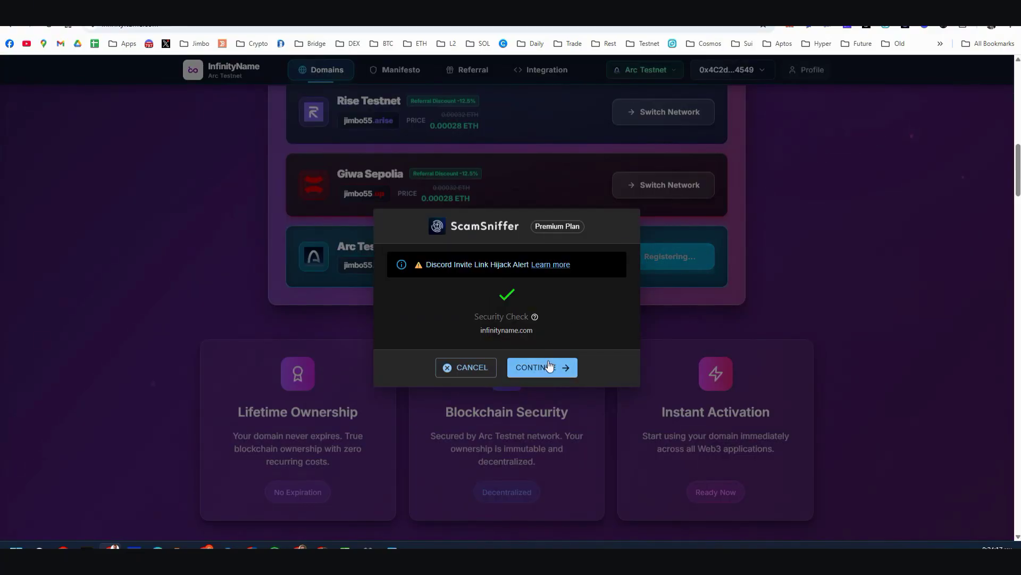
pyautogui.click(550, 366)
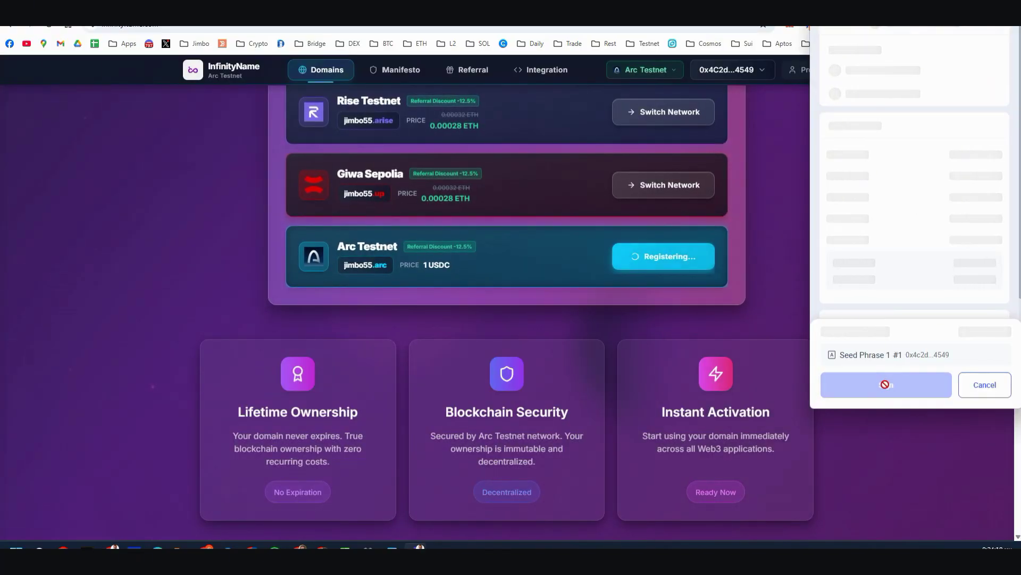
pyautogui.click(904, 384)
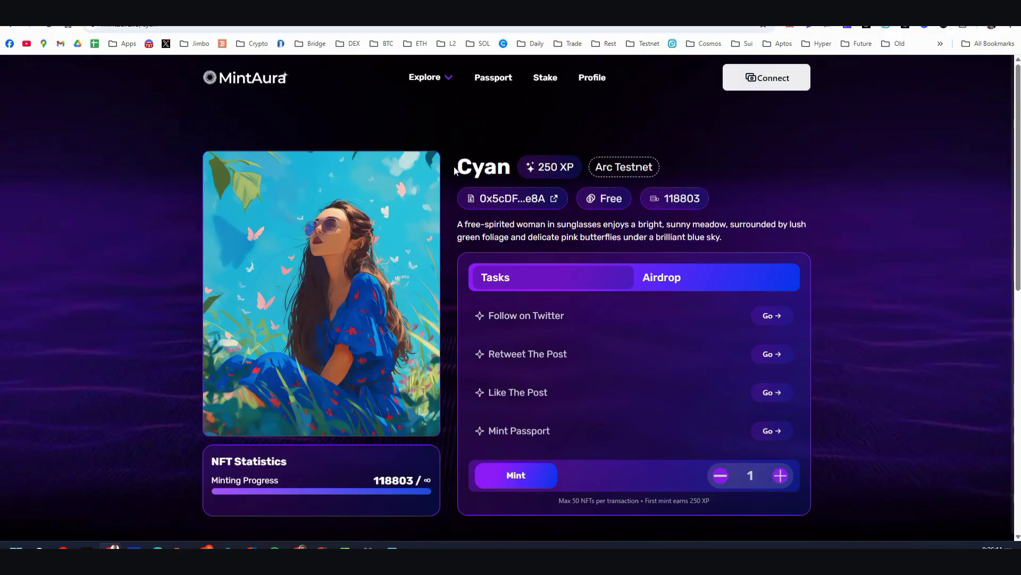
# Go to the OmniHub Omni Arc mint page and scroll to its top.
pyautogui.click(673, 43)
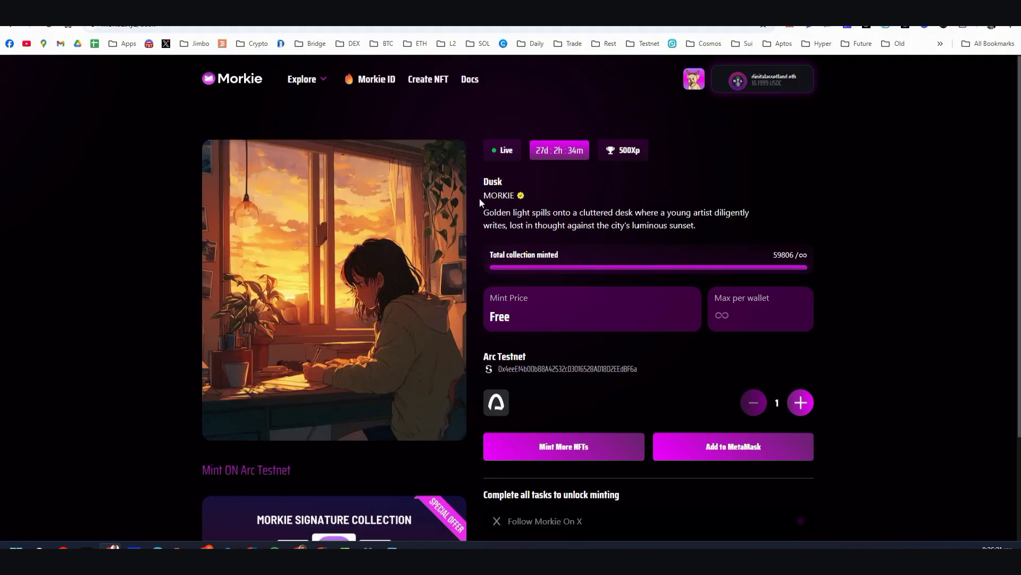
pyautogui.scroll(2, 367, 194)
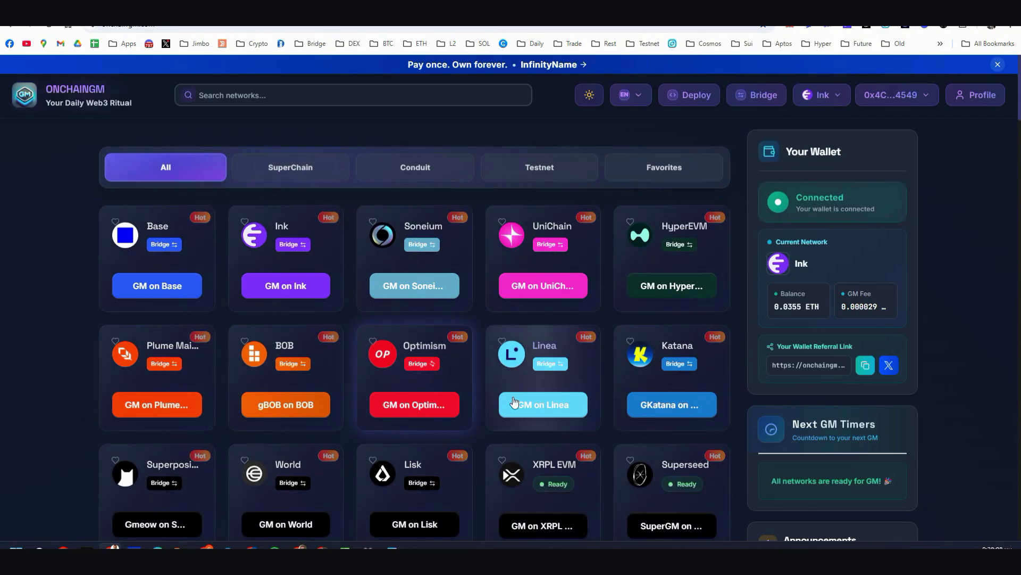
# Search OnChainGM networks for 'arc' and open Arc Testnet's contract deployment.
pyautogui.scroll(-1, 514, 401)
pyautogui.scroll(-2, 514, 405)
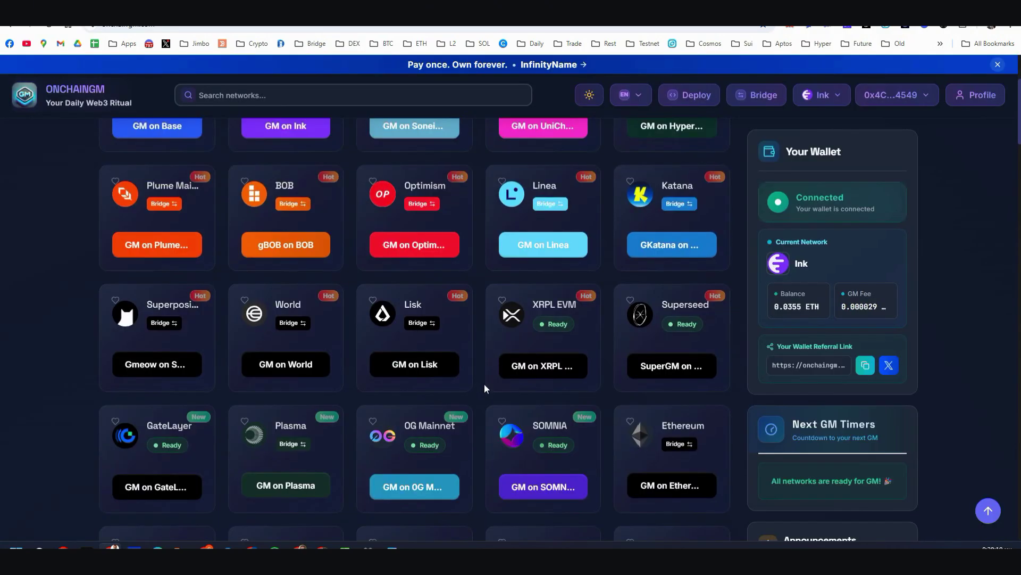
pyautogui.scroll(3, 484, 384)
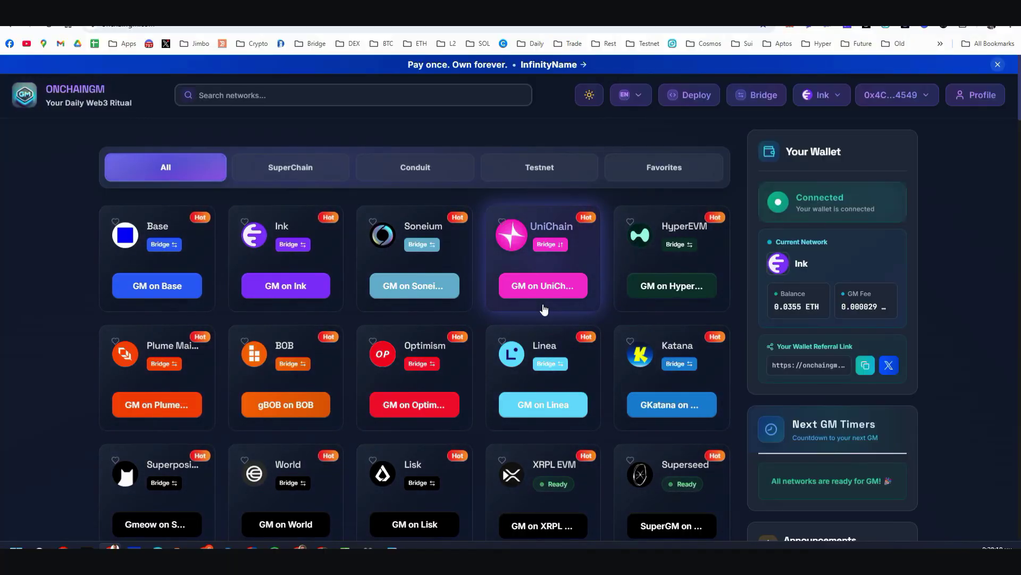
pyautogui.click(263, 96)
pyautogui.write('arc')
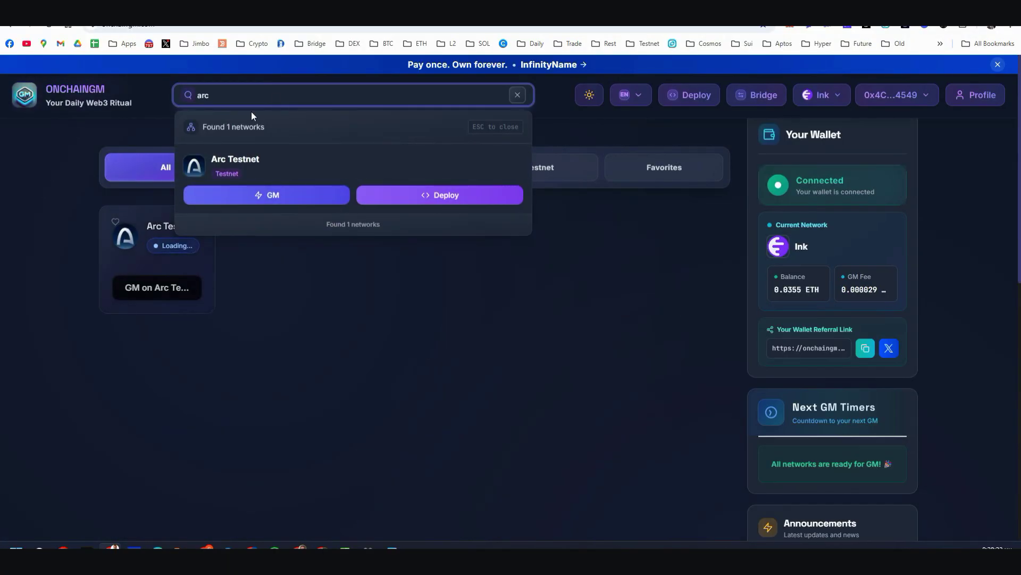
pyautogui.click(439, 196)
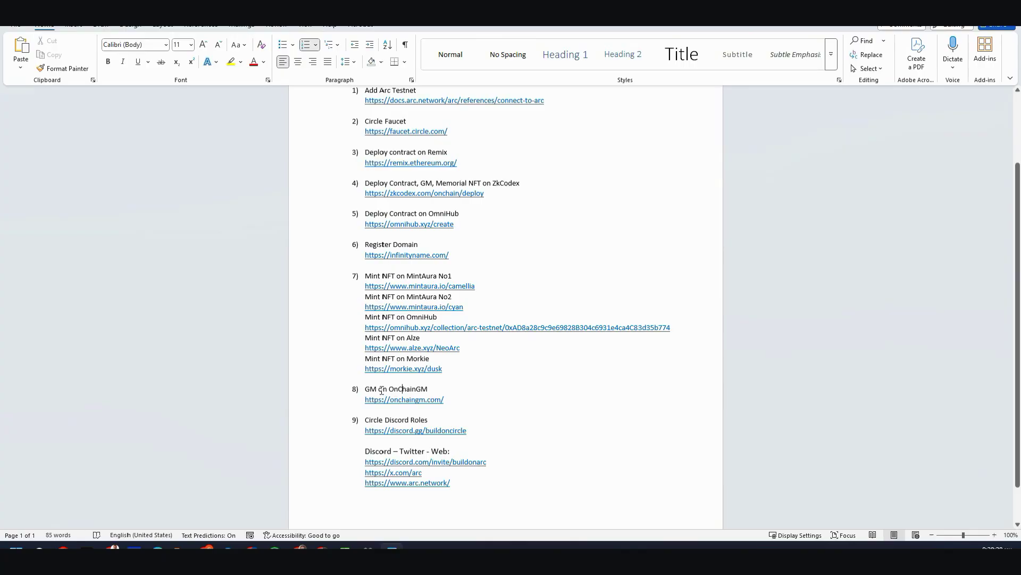
# Append '& Deploy contract' to checklist item 8 so it reads GM & Deploy contract.
pyautogui.write('& Deploy ')
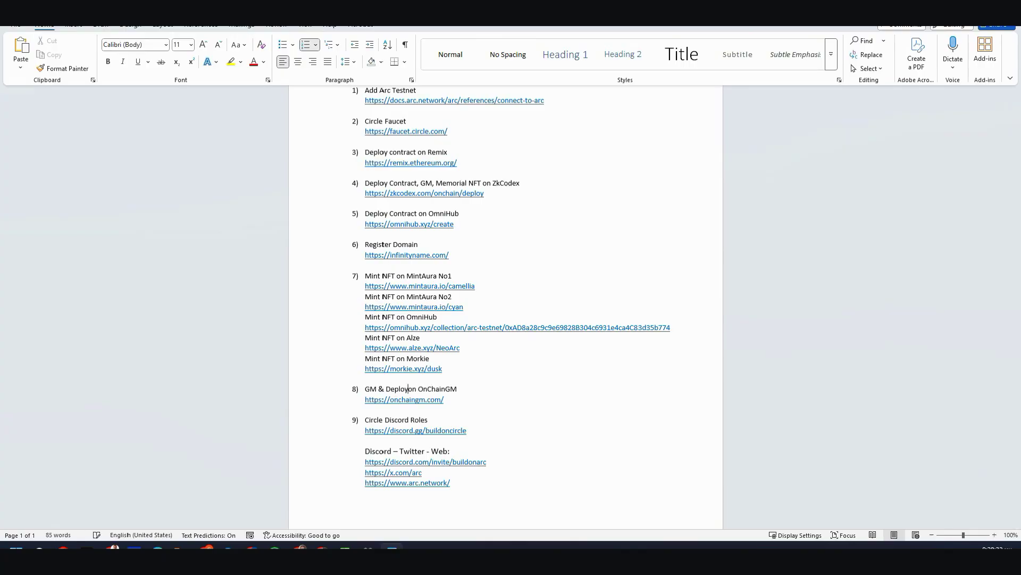
pyautogui.write('contrac')
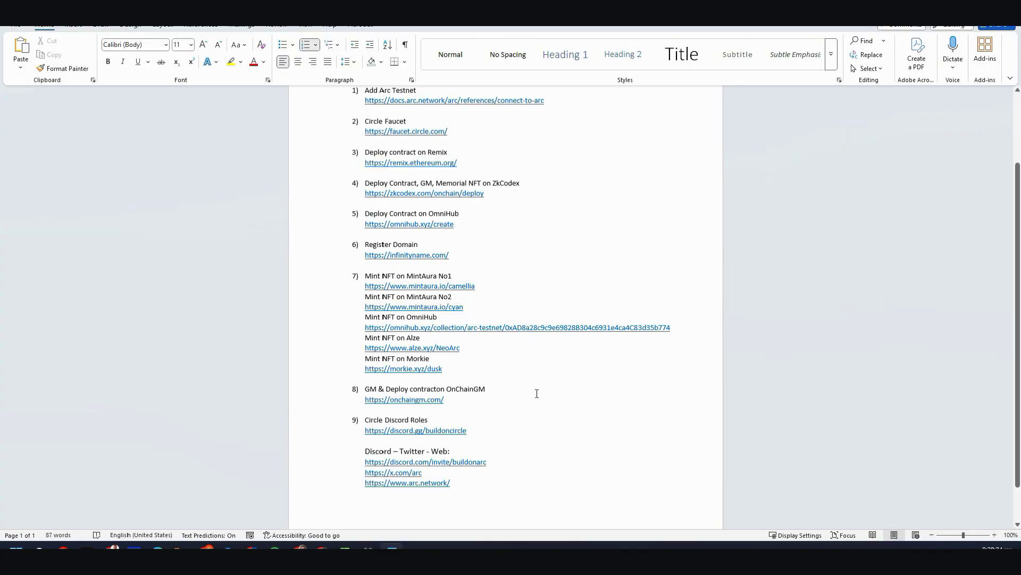
pyautogui.write('t')
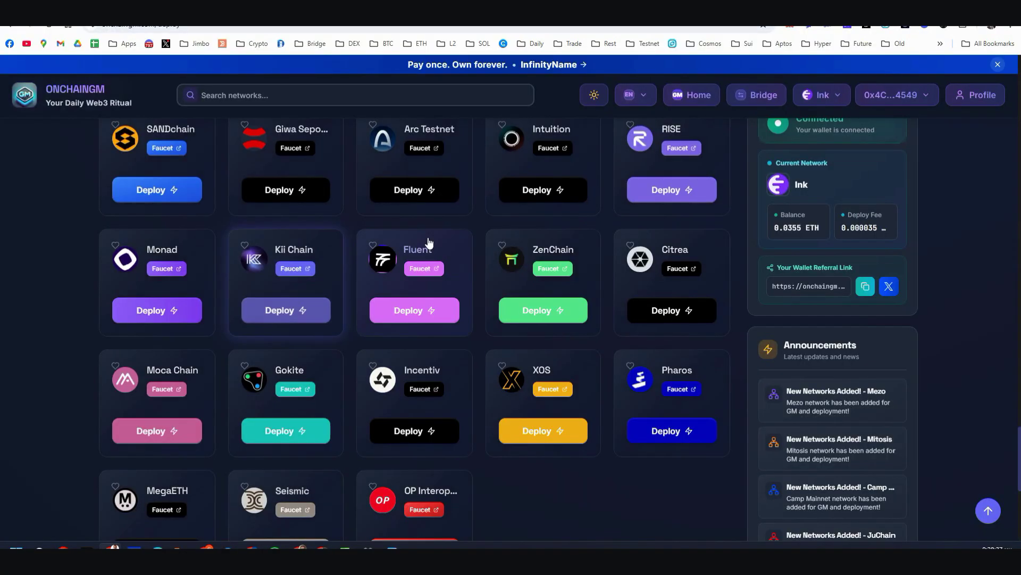
pyautogui.scroll(3, 415, 231)
pyautogui.scroll(10, 415, 231)
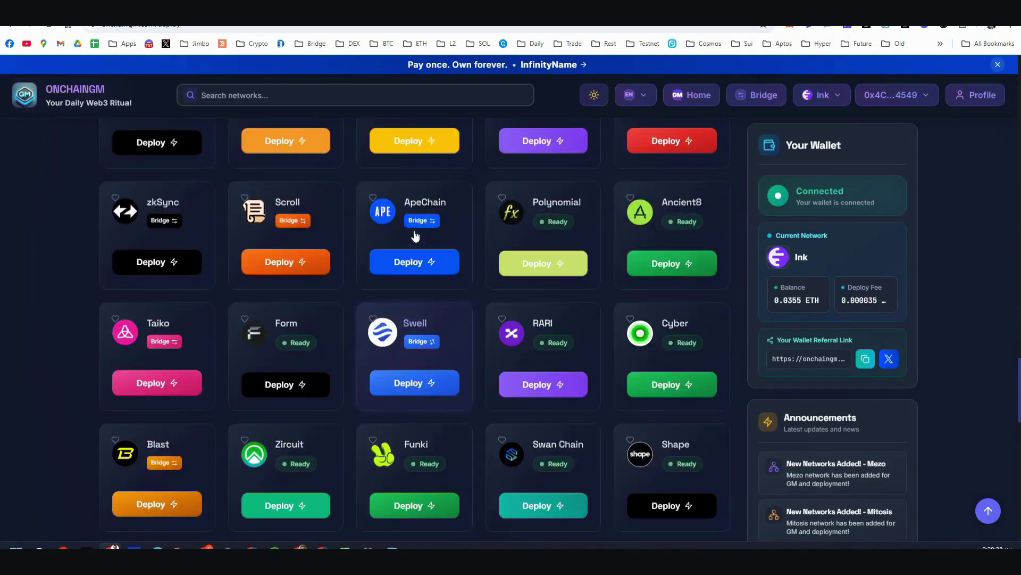
pyautogui.scroll(10, 376, 218)
pyautogui.scroll(5, 376, 219)
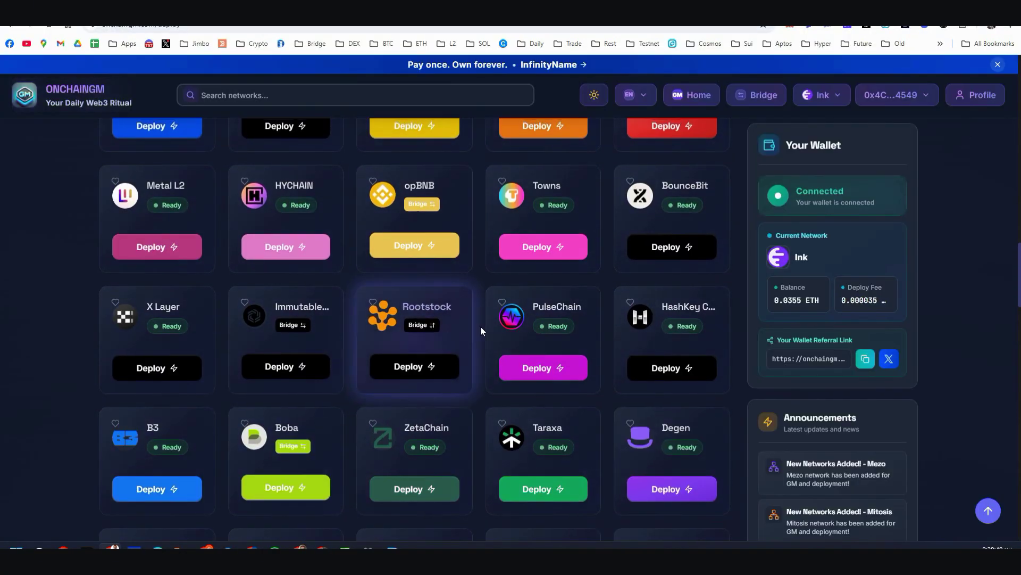
pyautogui.scroll(2, 479, 326)
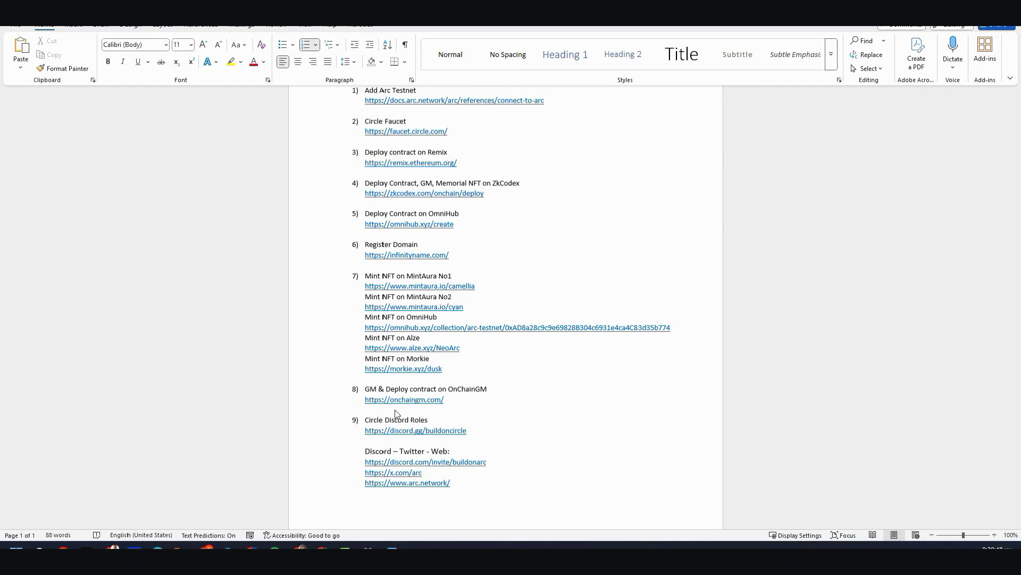
# Follow the checklist's discord.gg link to the Build on Circle get-roles channel.
pyautogui.click(309, 439)
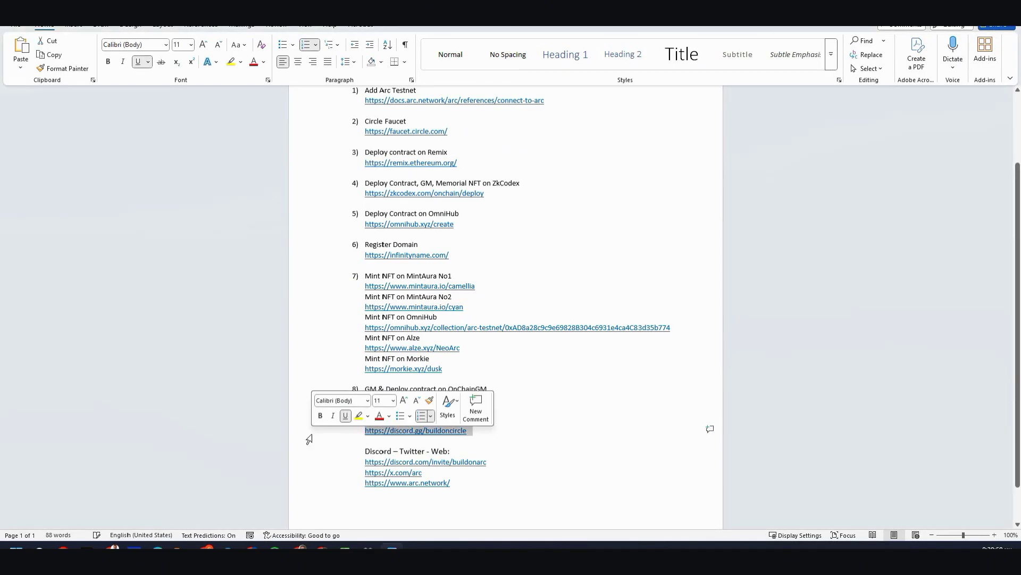
pyautogui.click(323, 463)
pyautogui.click(304, 418)
pyautogui.click(321, 434)
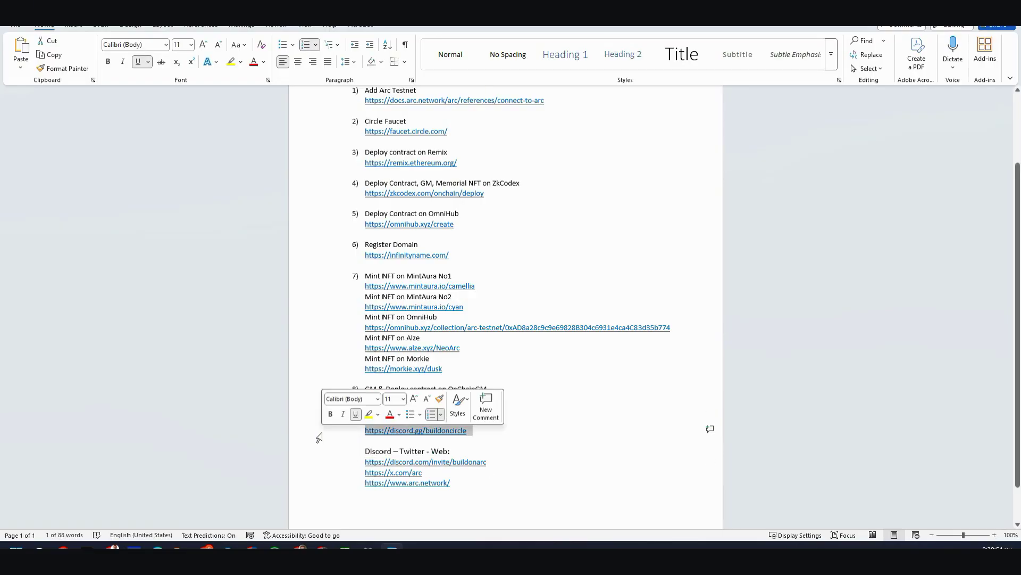
pyautogui.keyDown('ctrl'); pyautogui.click(444, 431); pyautogui.keyUp('ctrl')
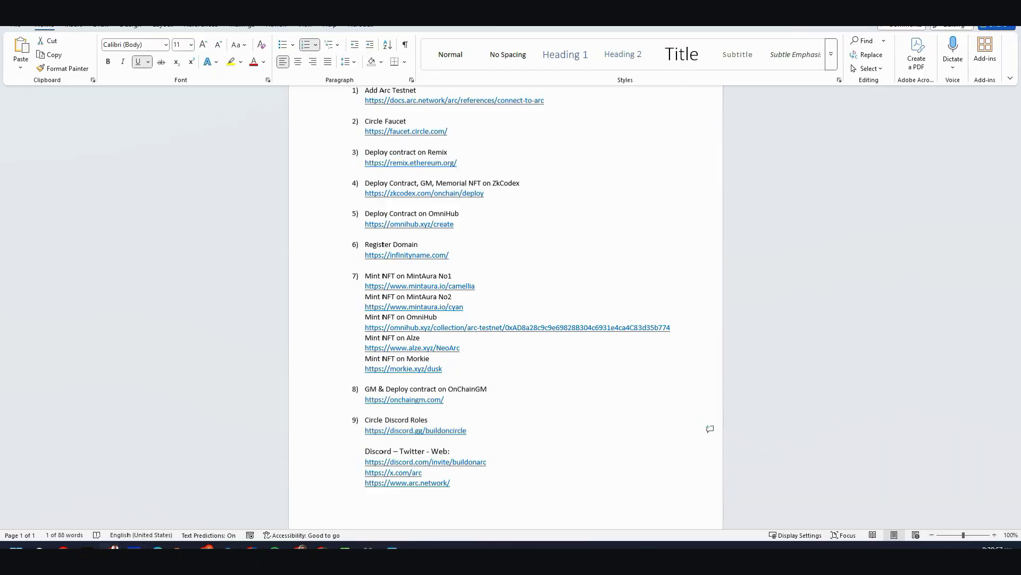
pyautogui.scroll(-2, 113, 275)
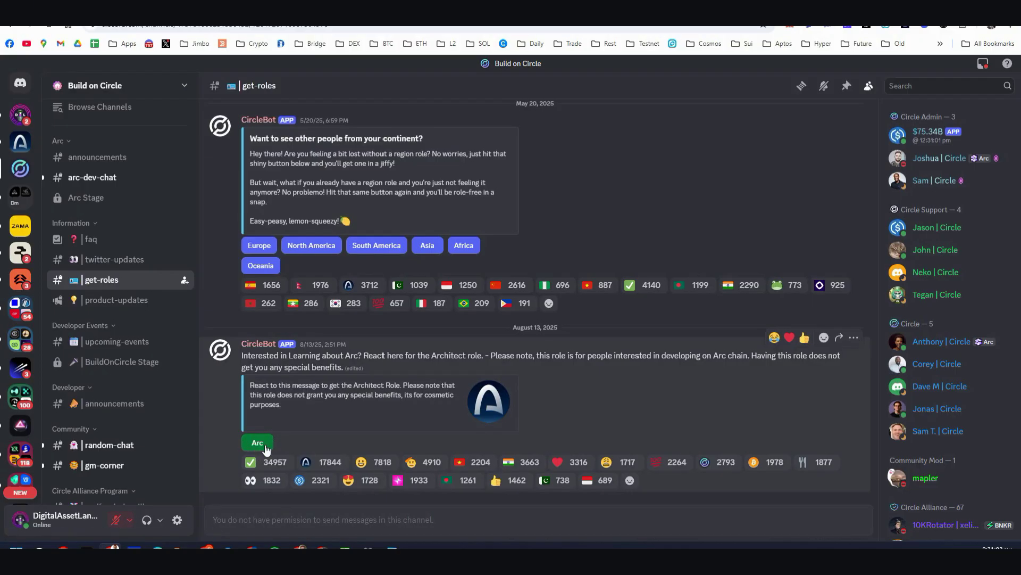
# Scroll #get-roles up to the NotifyMe post, then back to the Arc Architect role.
pyautogui.scroll(2, 266, 450)
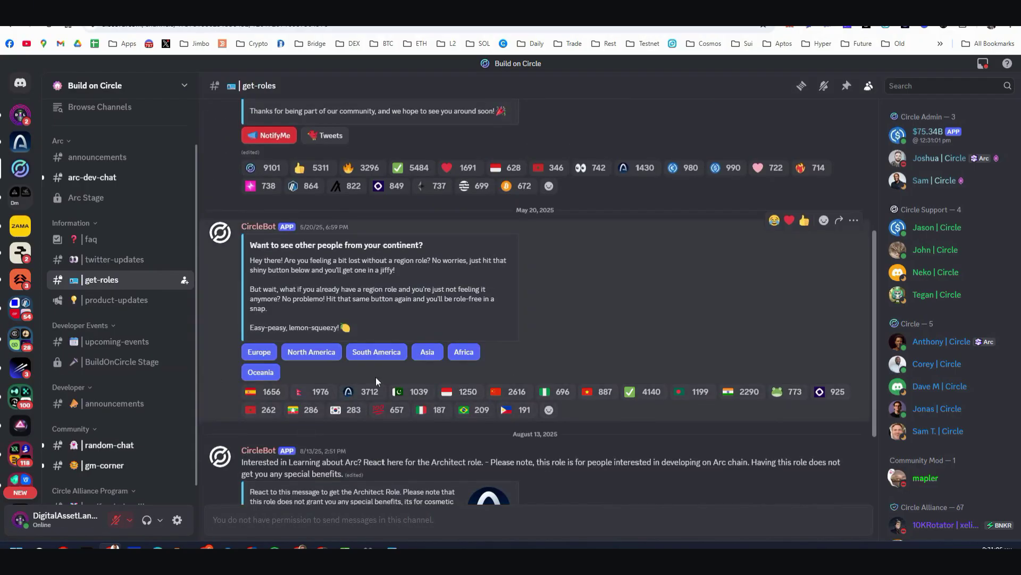
pyautogui.scroll(4, 319, 372)
pyautogui.scroll(1, 271, 365)
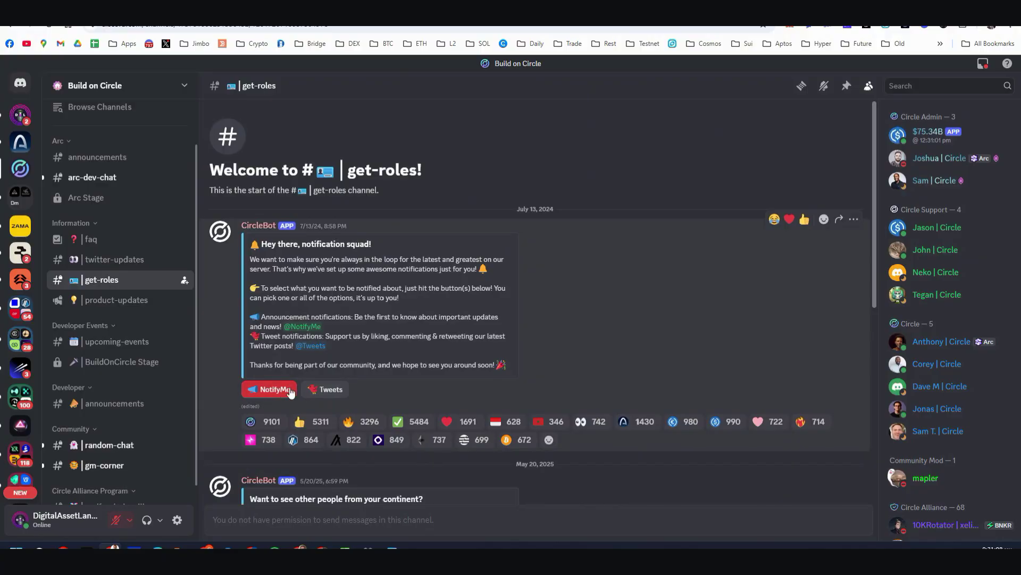
pyautogui.scroll(-7, 384, 298)
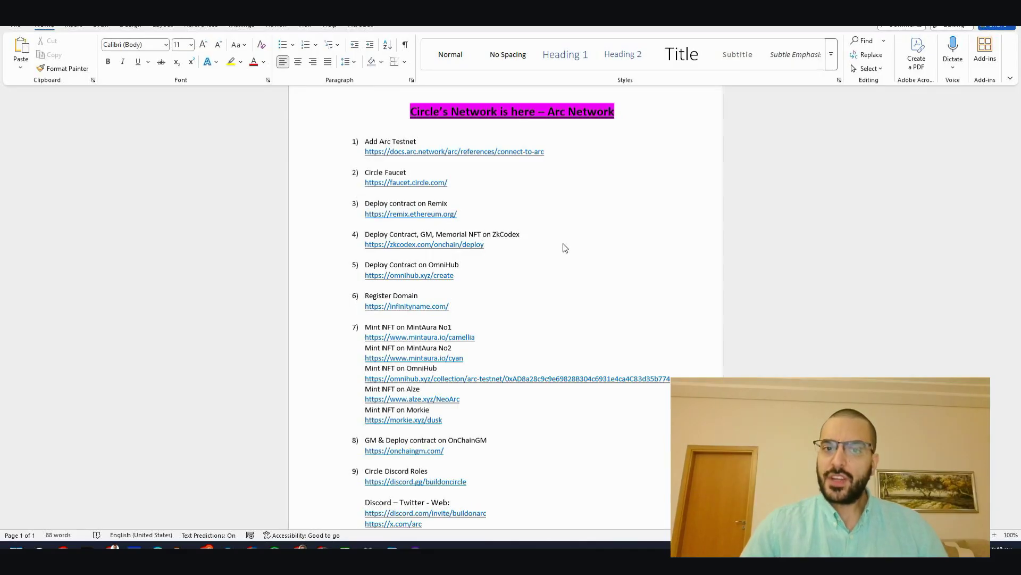
pyautogui.scroll(-3, 565, 248)
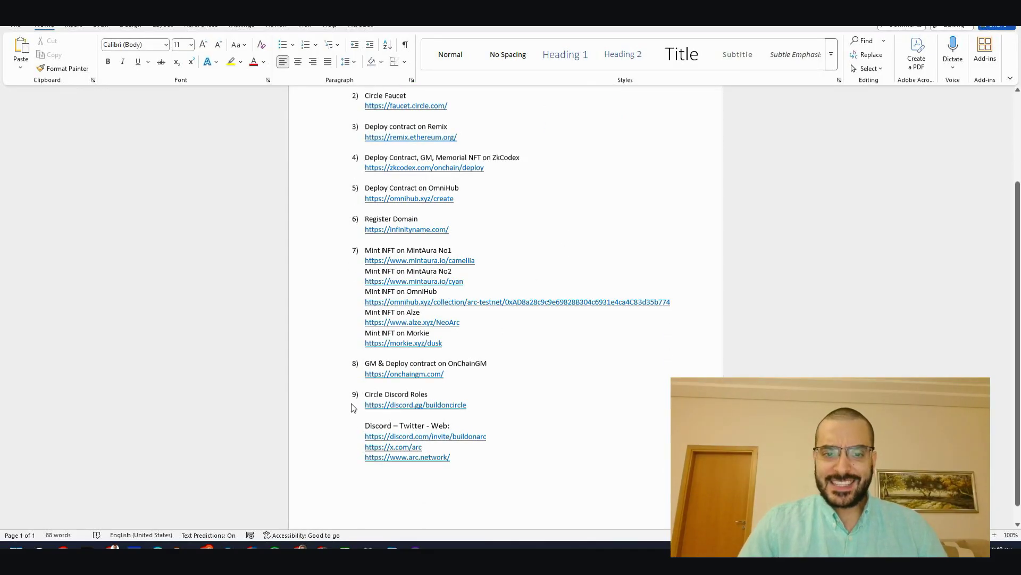
pyautogui.moveTo(322, 431); pyautogui.dragTo(331, 456)
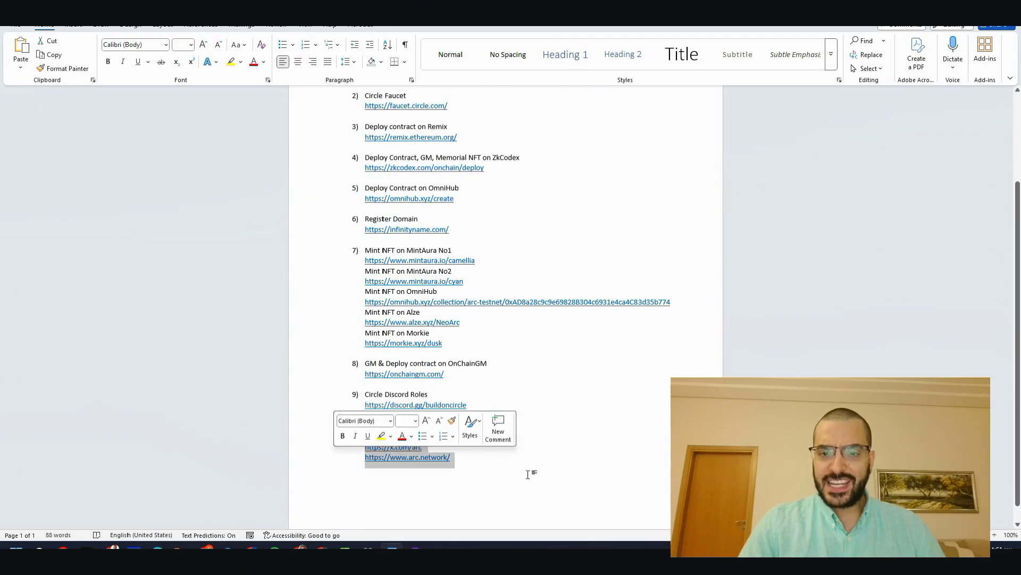
pyautogui.click(531, 455)
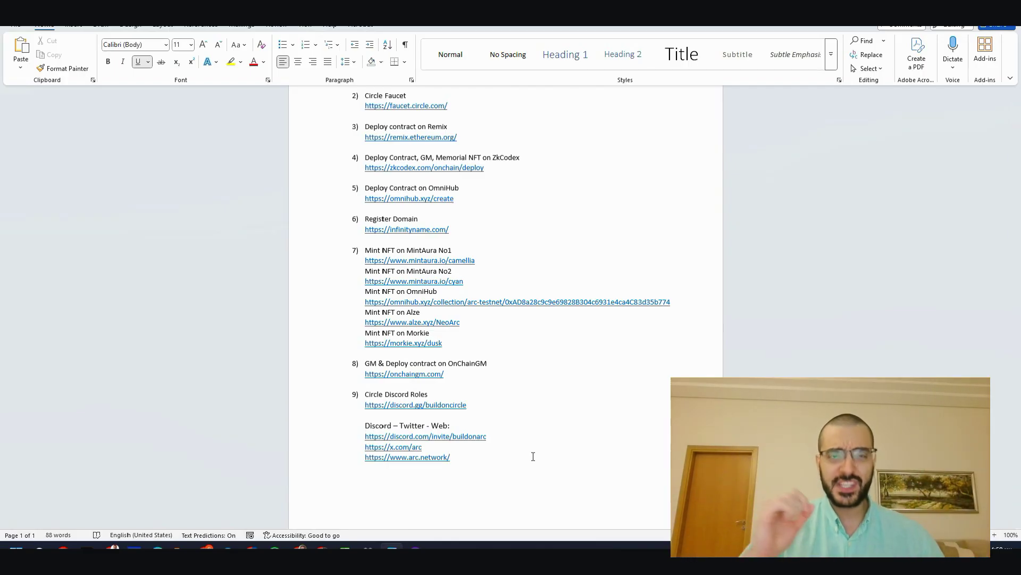
pyautogui.scroll(3, 327, 127)
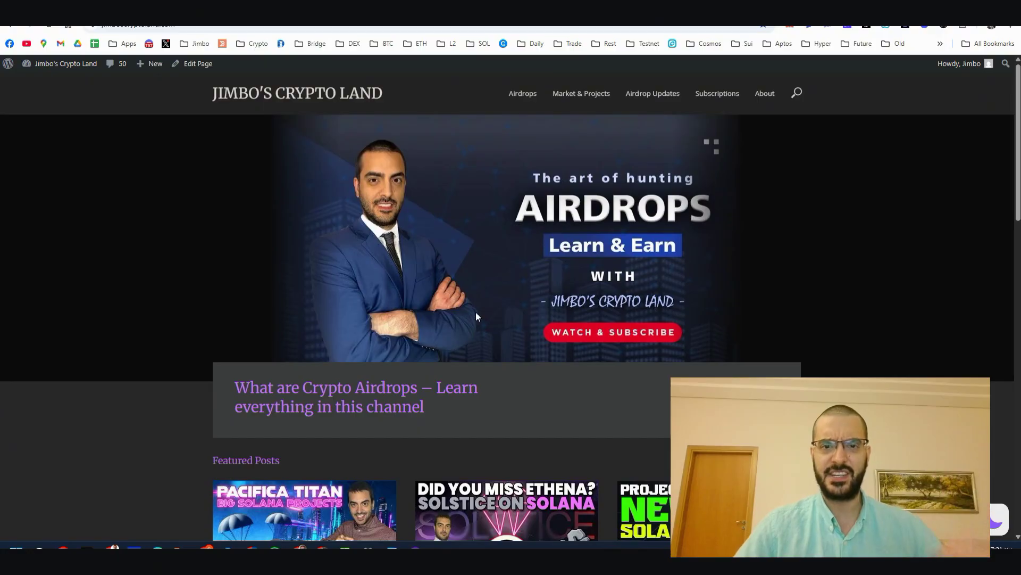
pyautogui.click(392, 548)
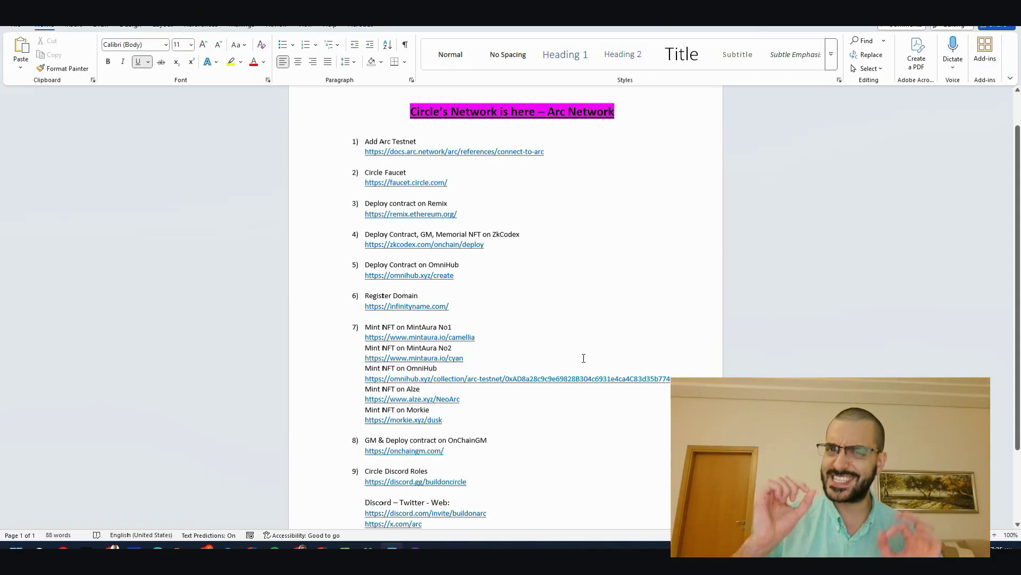